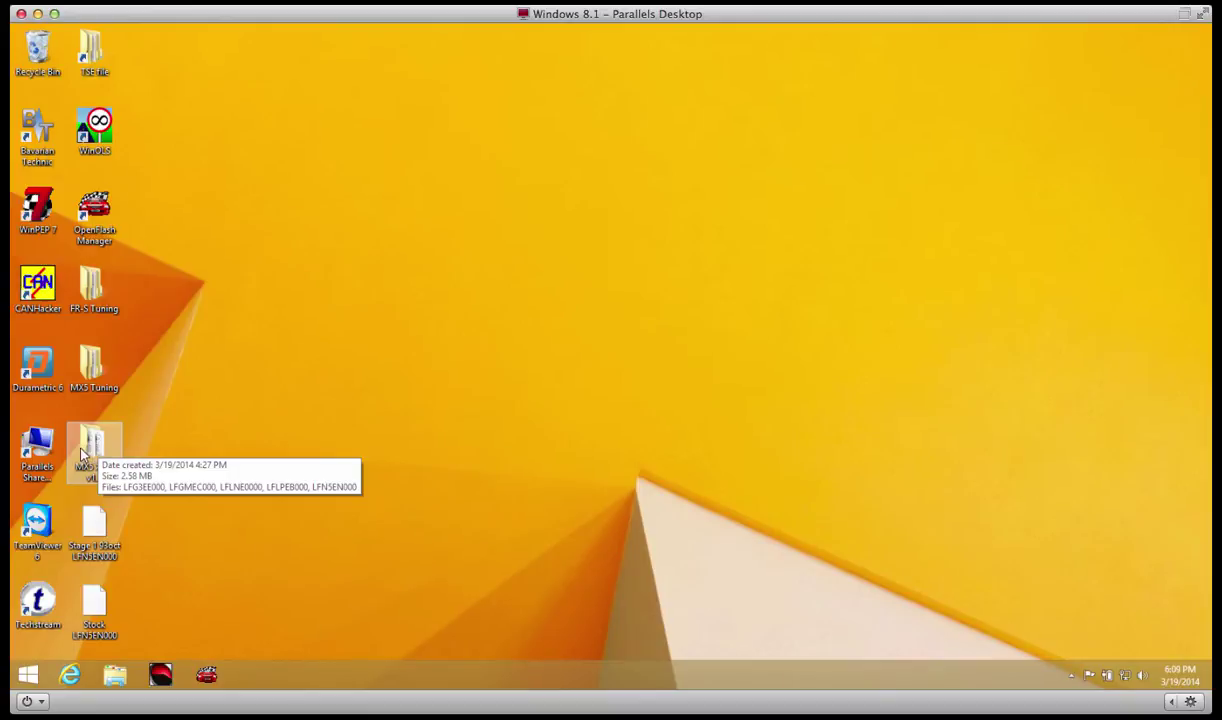
- Inspect the Stock LFN5EN000 and Stage 1 ROM files on the desktop
{"action": "left_click_drag", "start_coordinate": [243, 593], "coordinate": [104, 627]}
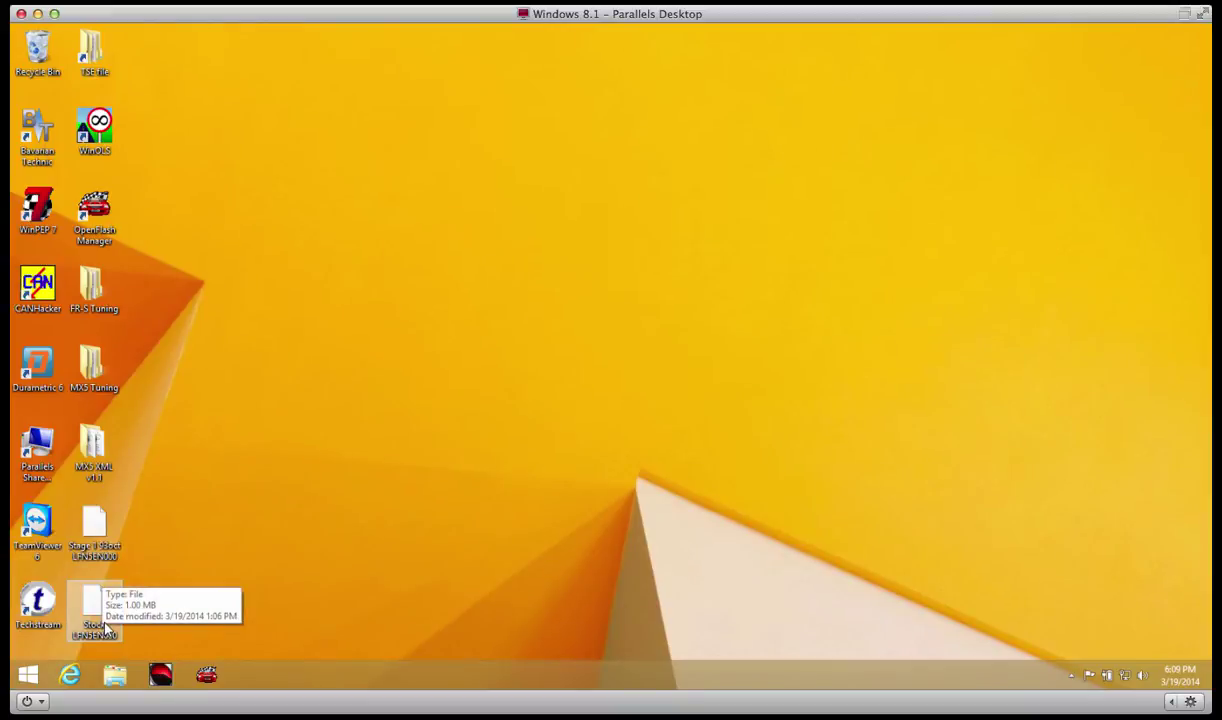
{"action": "left_click", "coordinate": [100, 535]}
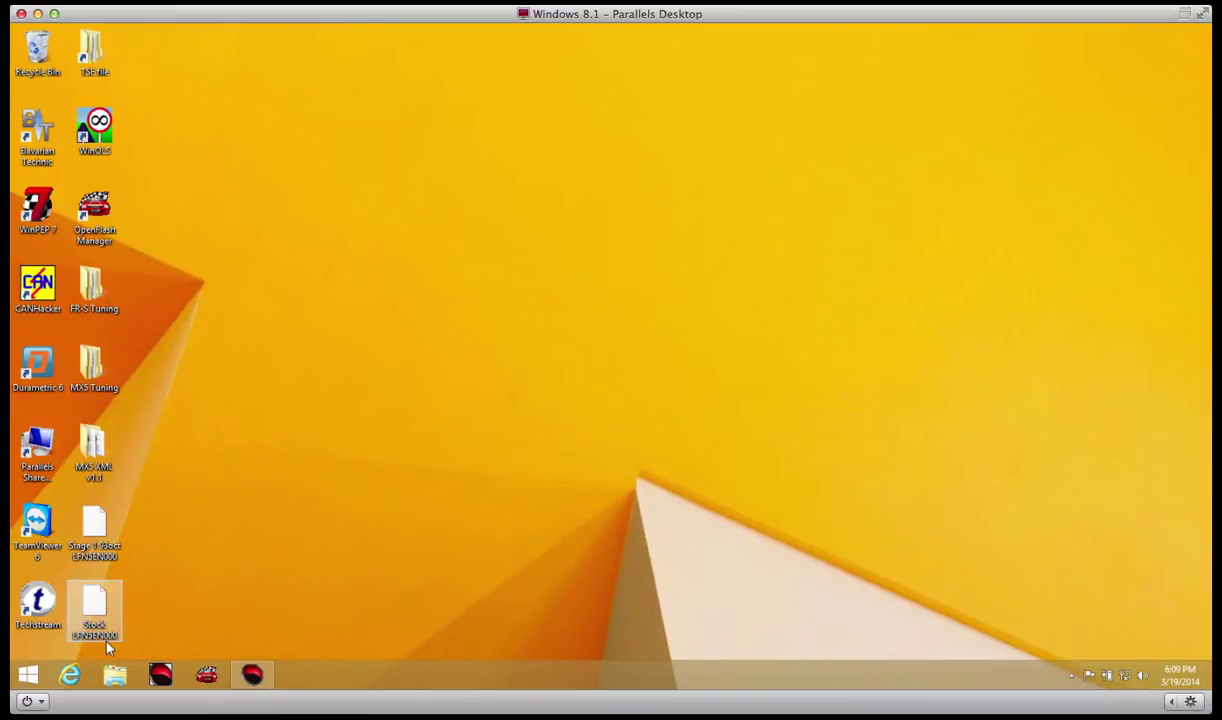
- Open the MX5 XML v1.1 folder and select the LFN5EN000 definition file
{"action": "double_click", "coordinate": [101, 440]}
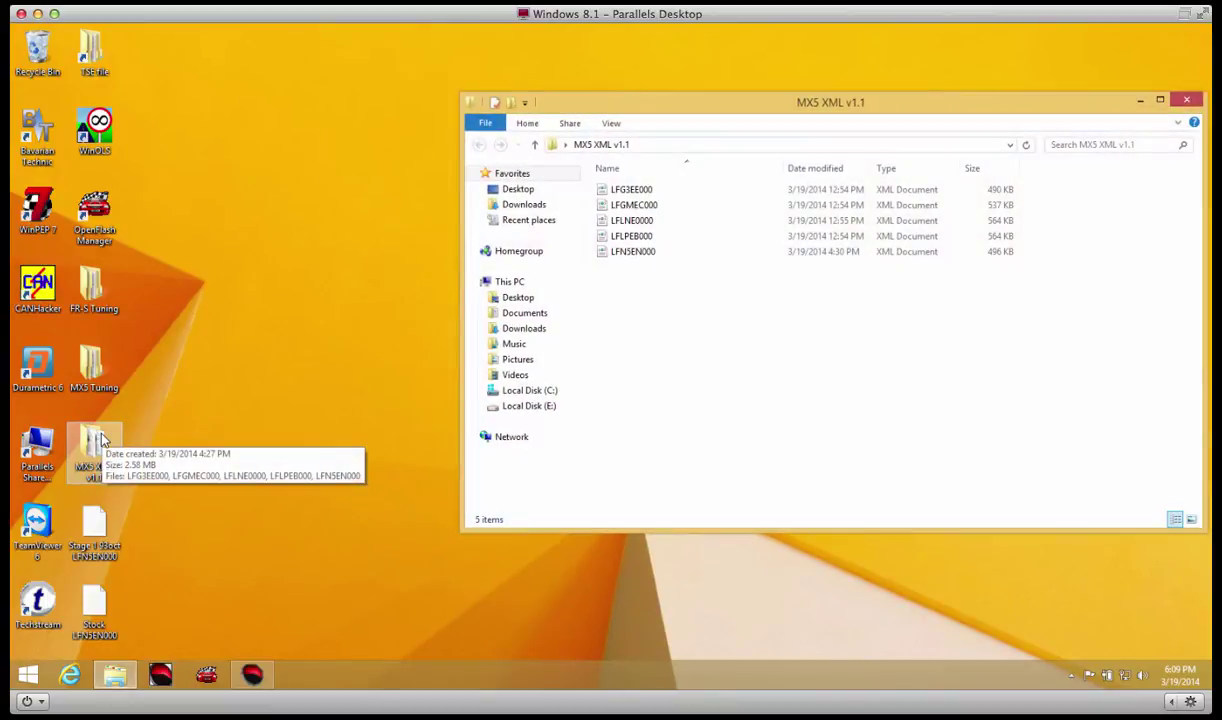
{"action": "left_click", "coordinate": [643, 254]}
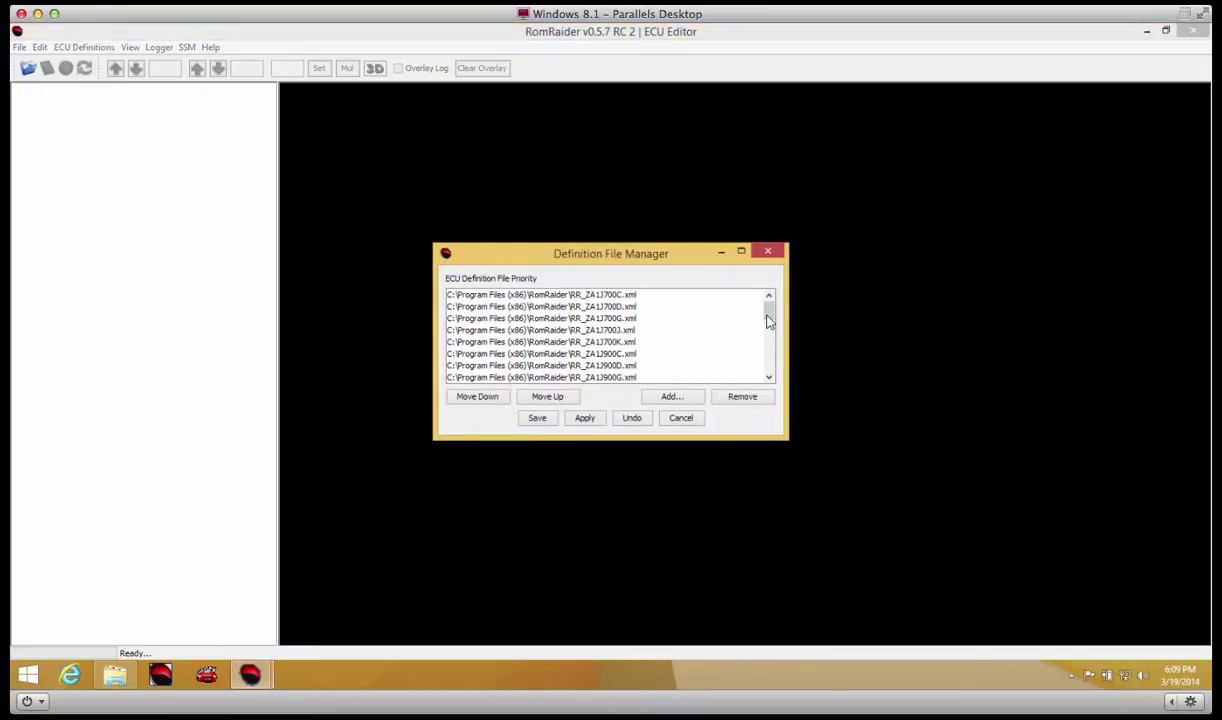
- Add LFN5EN000 from Desktop\MX5 XML v1.1 as an ECU definition file
{"action": "left_click_drag", "start_coordinate": [768, 316], "coordinate": [766, 378]}
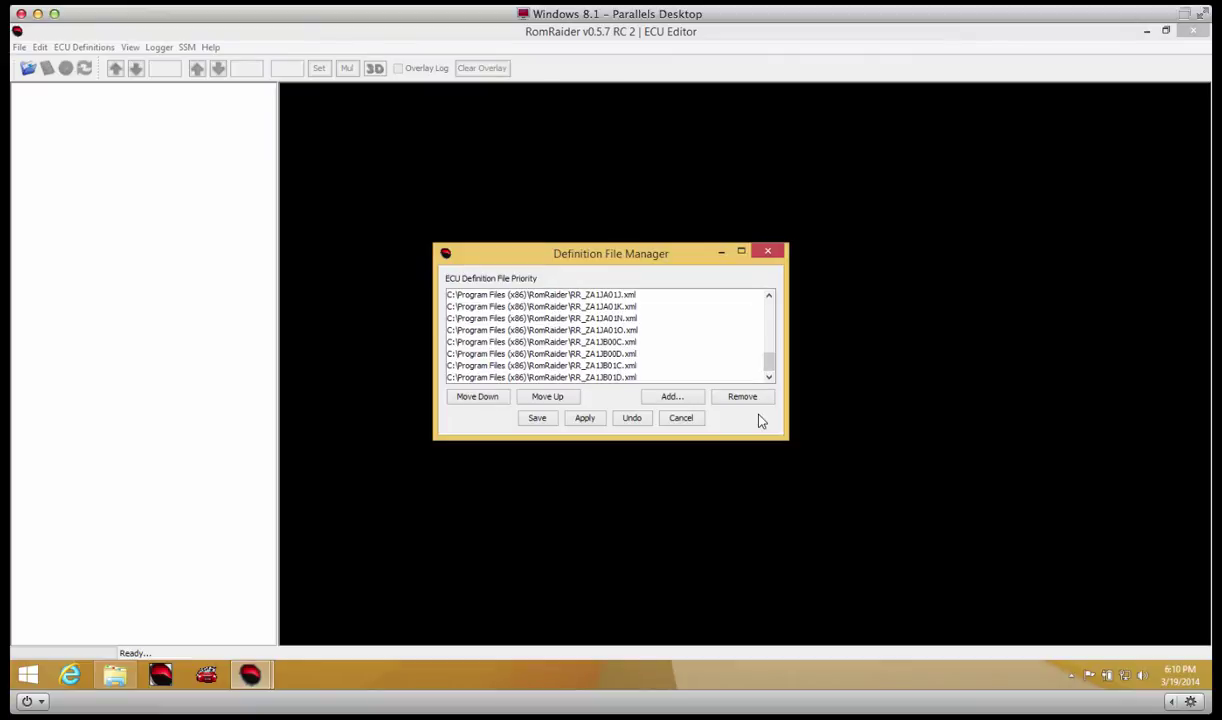
{"action": "left_click", "coordinate": [676, 398]}
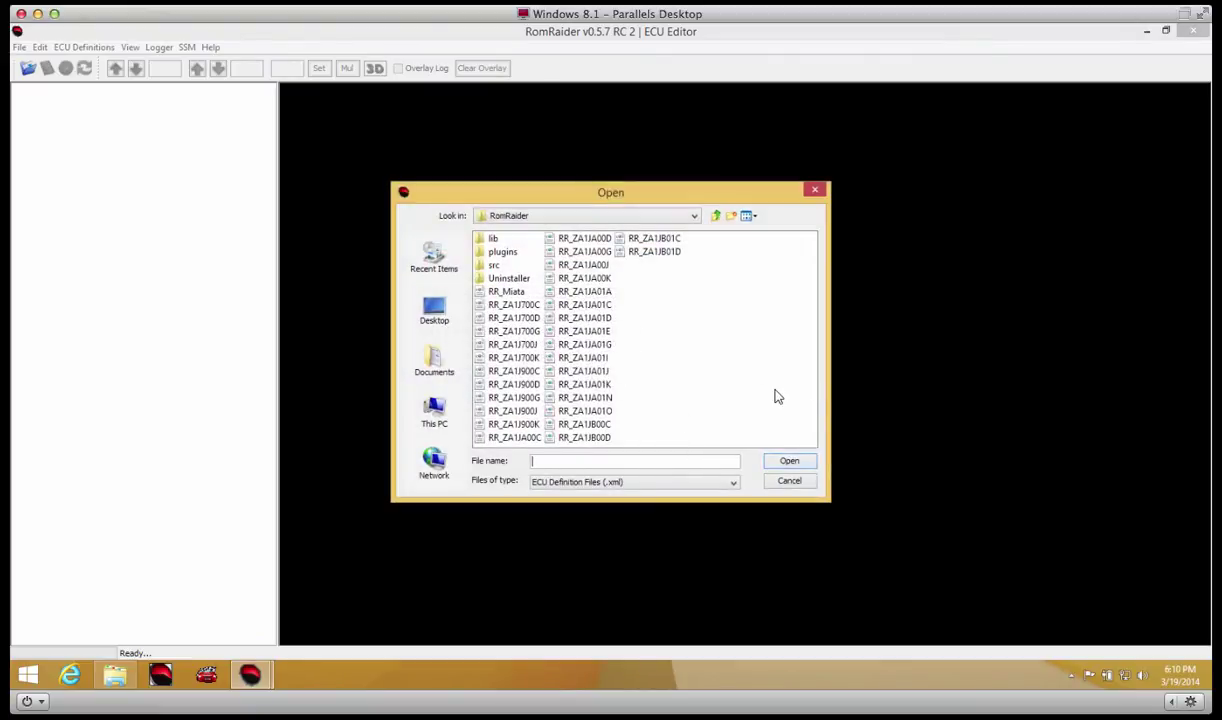
{"action": "left_click", "coordinate": [407, 330]}
{"action": "double_click", "coordinate": [519, 358]}
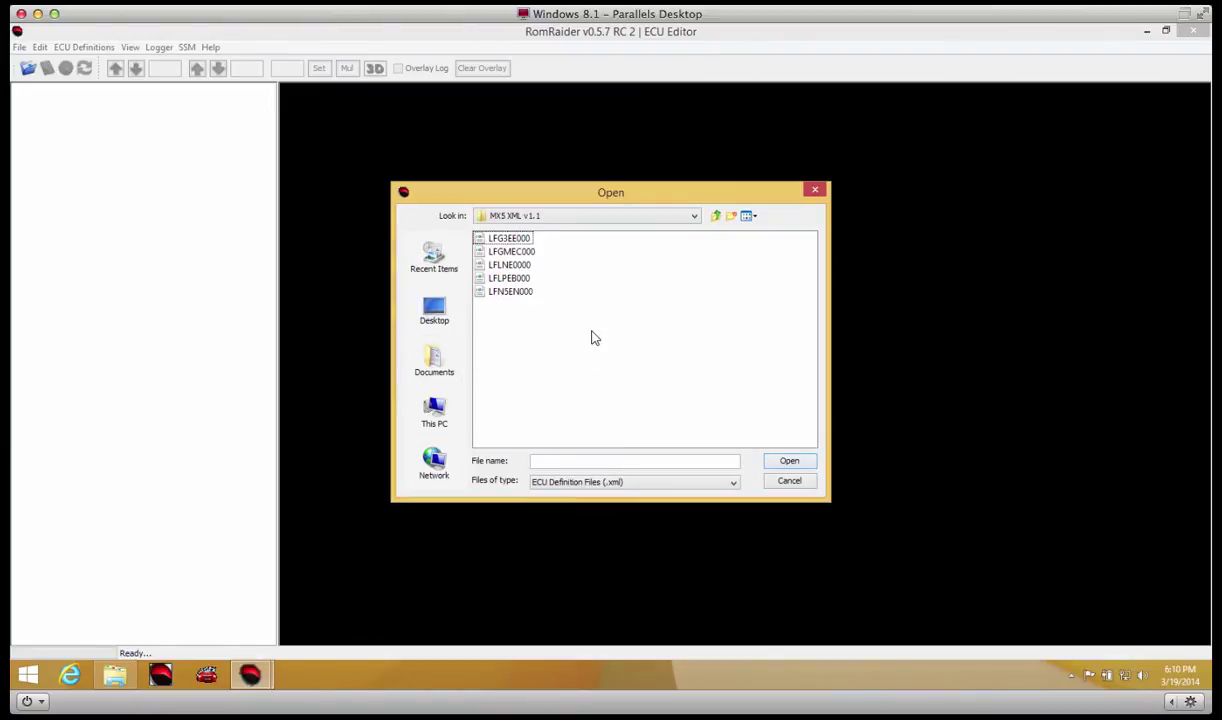
{"action": "left_click", "coordinate": [511, 293]}
{"action": "double_click", "coordinate": [511, 292]}
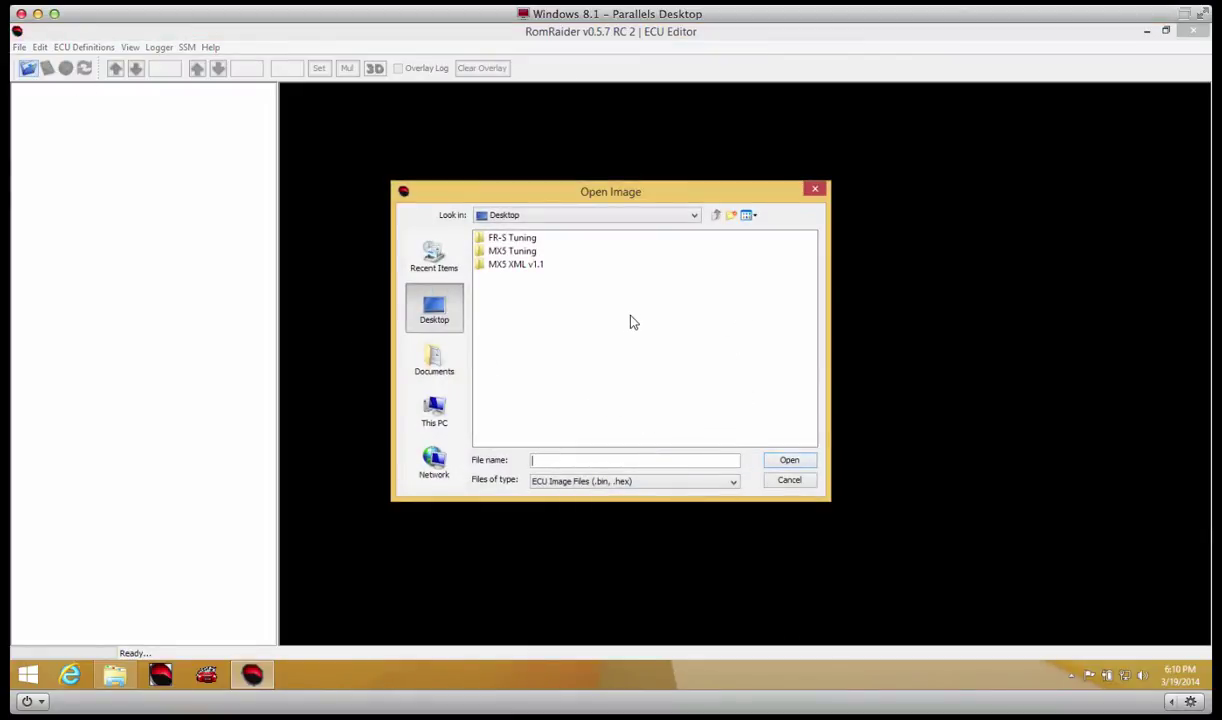
- Open the Stock LFN5EN000 ROM, with Files of type set to All Files
{"action": "left_click", "coordinate": [605, 481]}
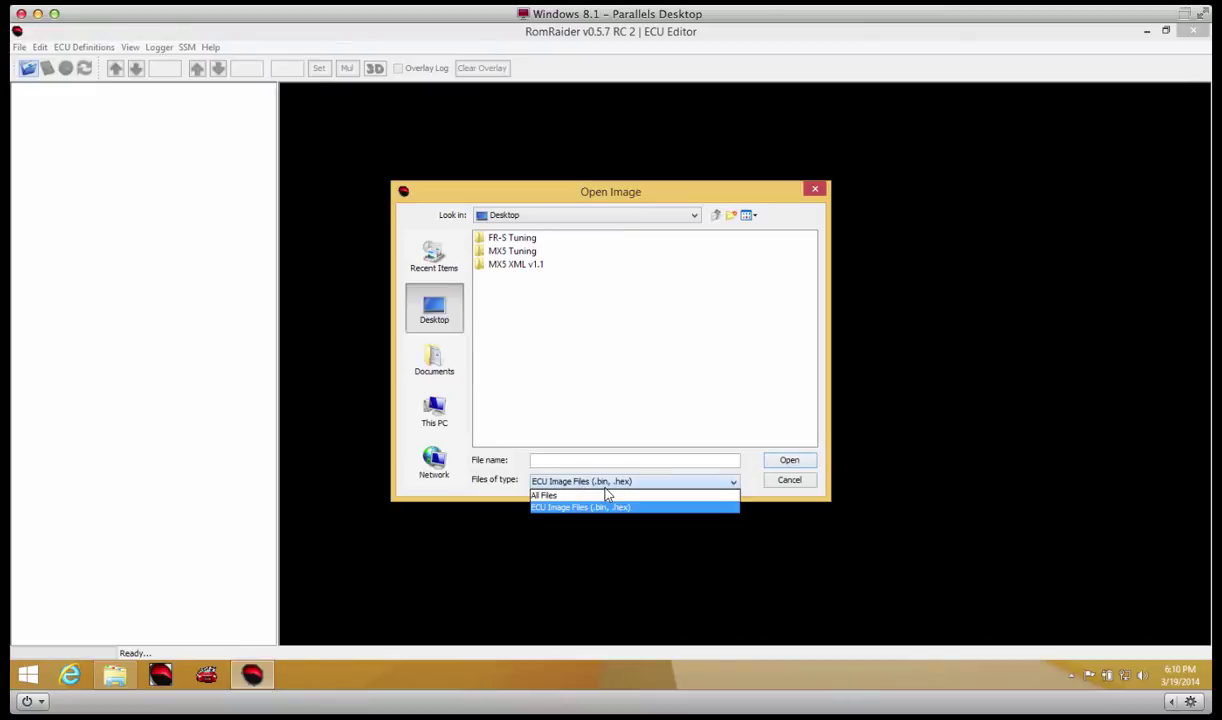
{"action": "left_click", "coordinate": [605, 496]}
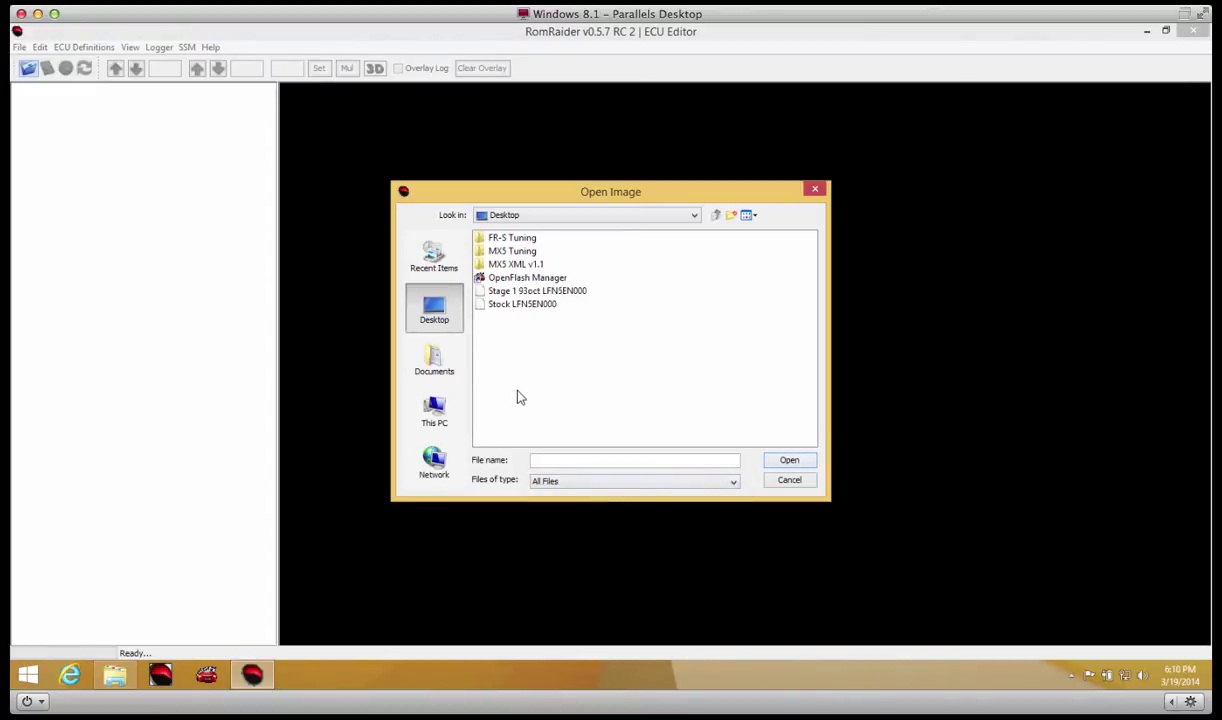
{"action": "double_click", "coordinate": [504, 305]}
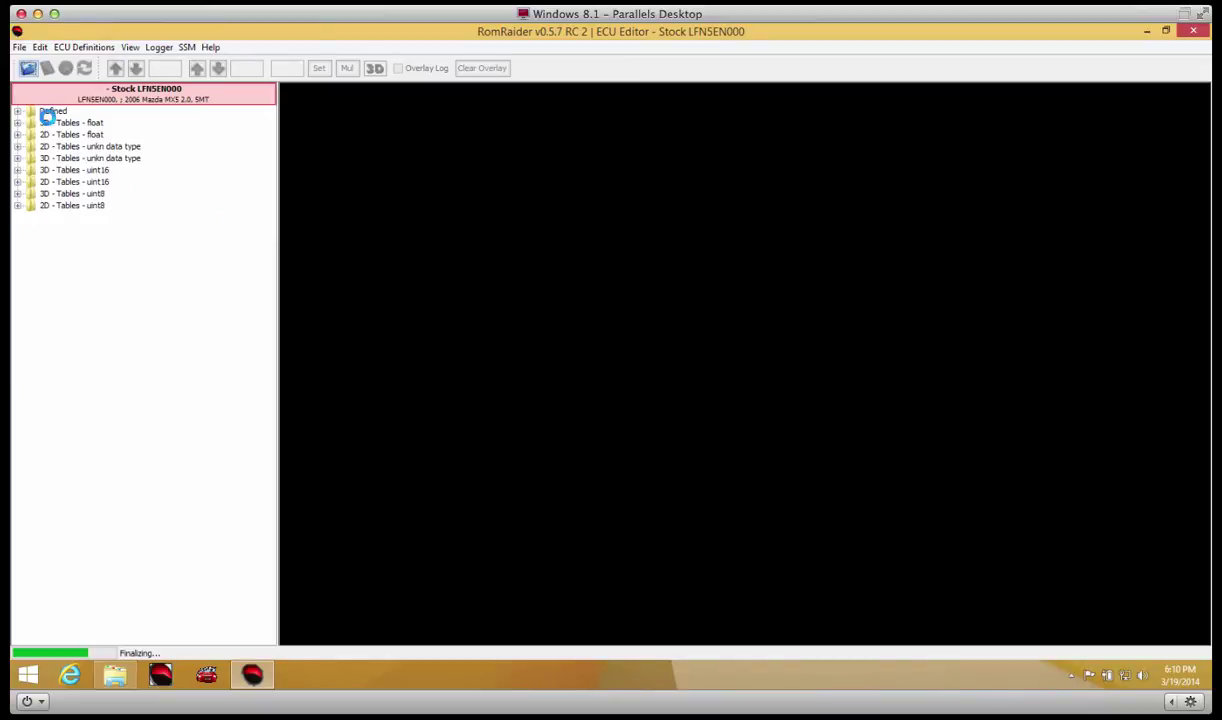
- Browse the uint8 and uint16 table groups, then expand the Stock ROM's Defined tables
{"action": "left_click", "coordinate": [17, 205]}
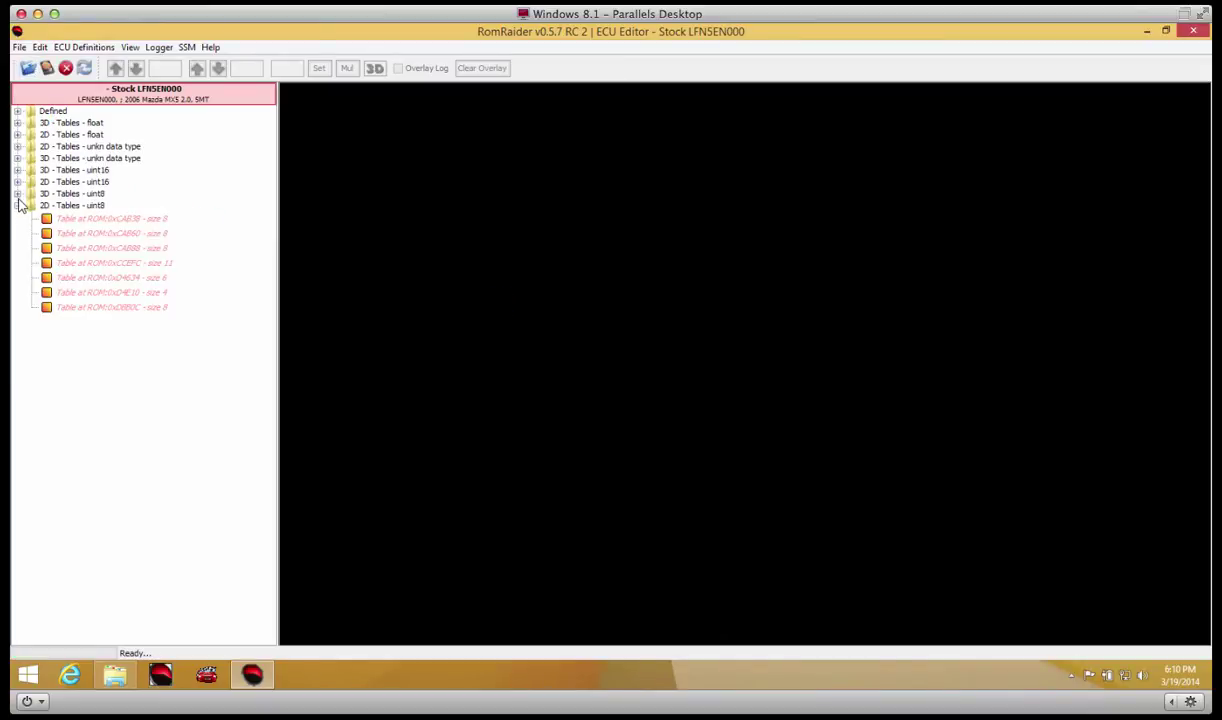
{"action": "left_click", "coordinate": [17, 193]}
{"action": "left_click", "coordinate": [17, 181]}
{"action": "left_click", "coordinate": [17, 181]}
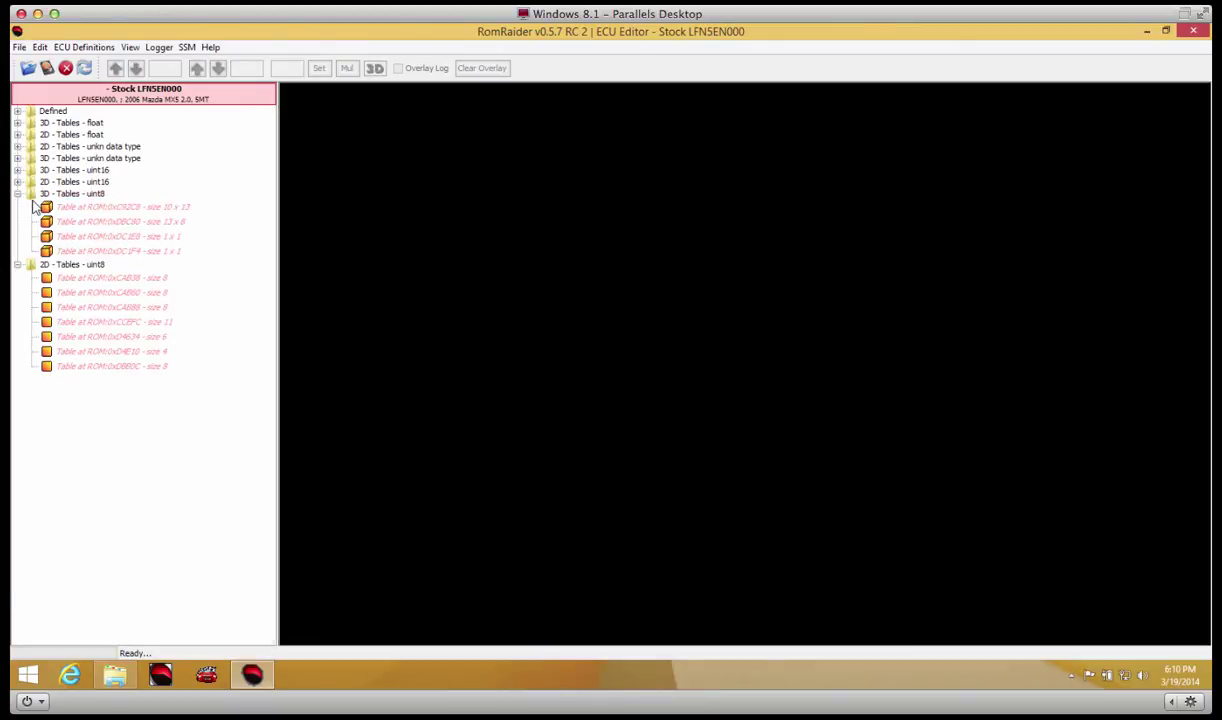
{"action": "left_click", "coordinate": [17, 193]}
{"action": "left_click", "coordinate": [17, 205]}
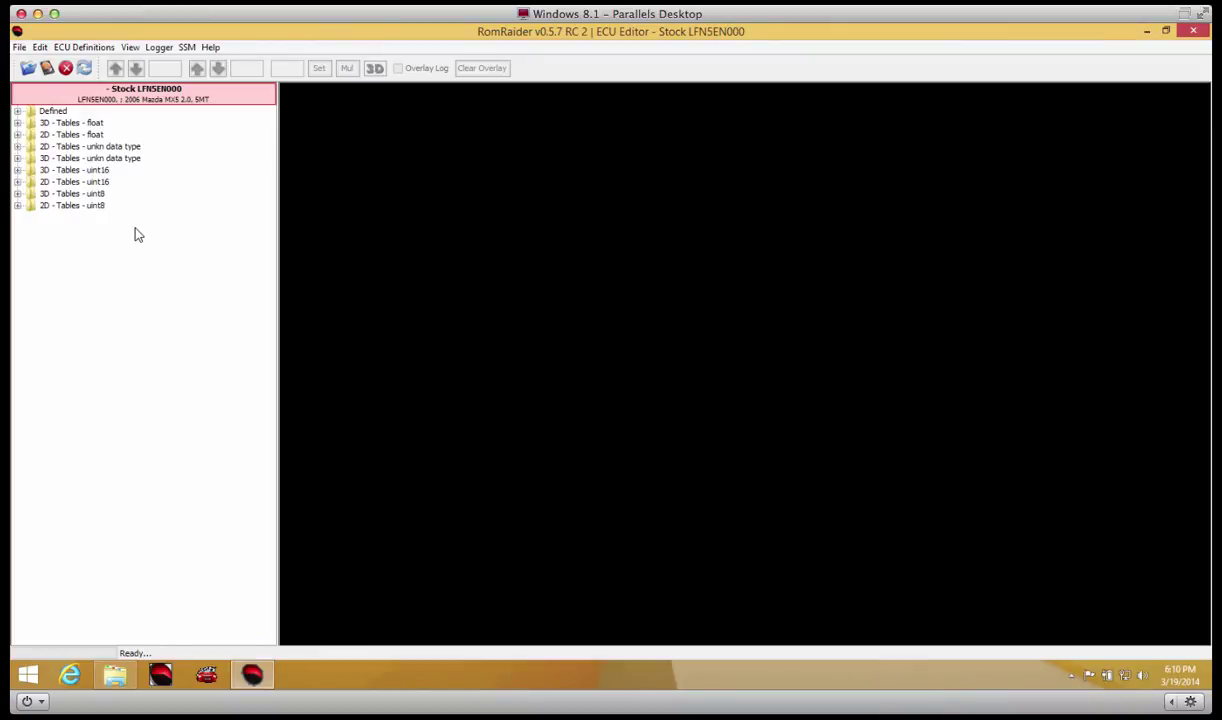
{"action": "double_click", "coordinate": [53, 112]}
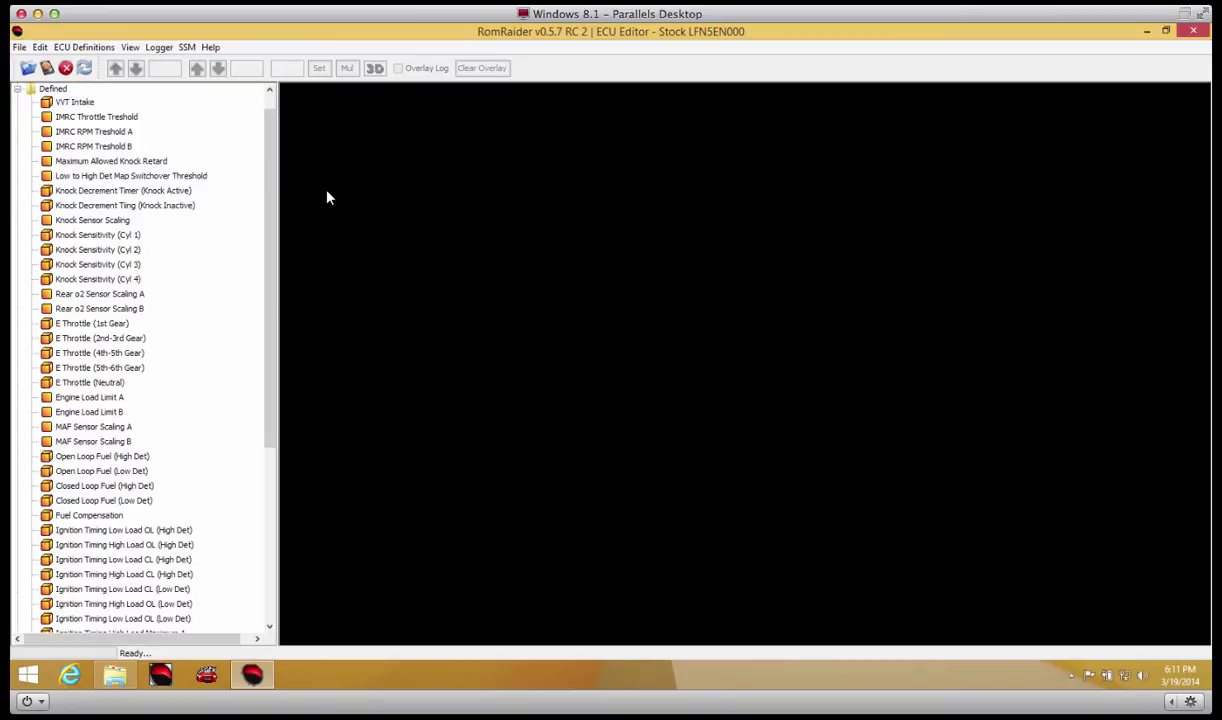
{"action": "left_click_drag", "start_coordinate": [270, 177], "coordinate": [268, 97]}
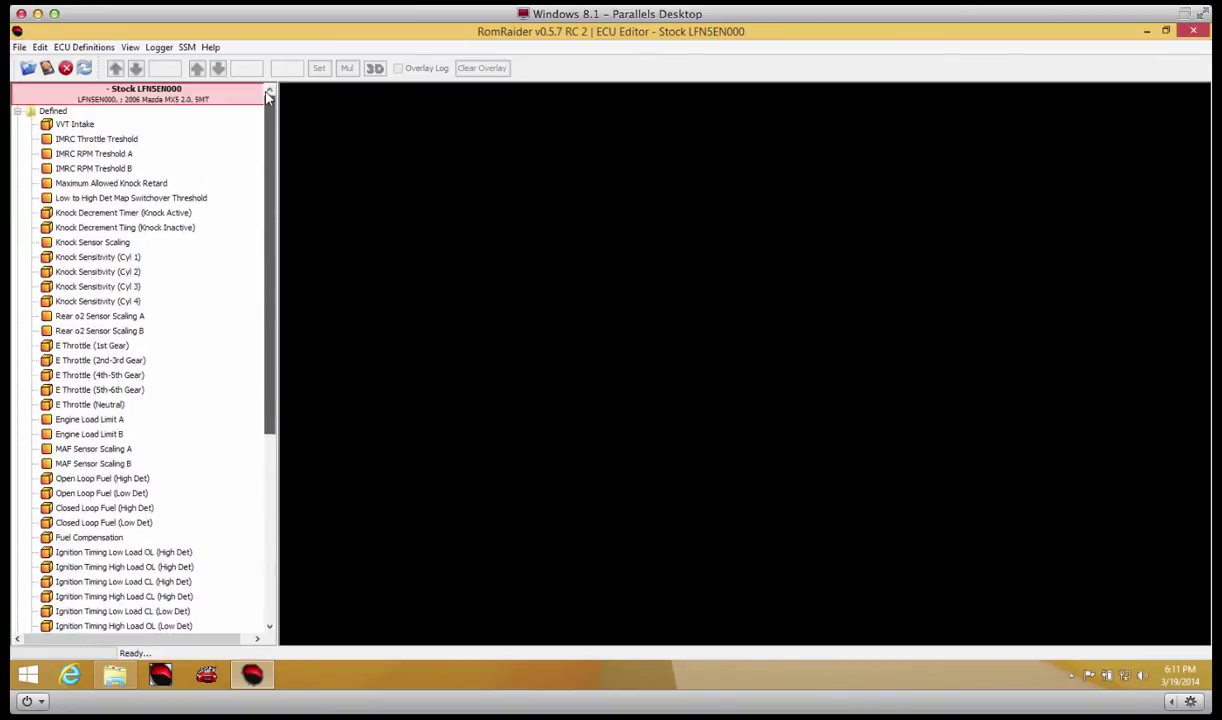
- Collapse Defined and open the Stage 1 93oct LFN5EN000 ROM using All Files
{"action": "left_click", "coordinate": [17, 111]}
{"action": "left_click", "coordinate": [28, 69]}
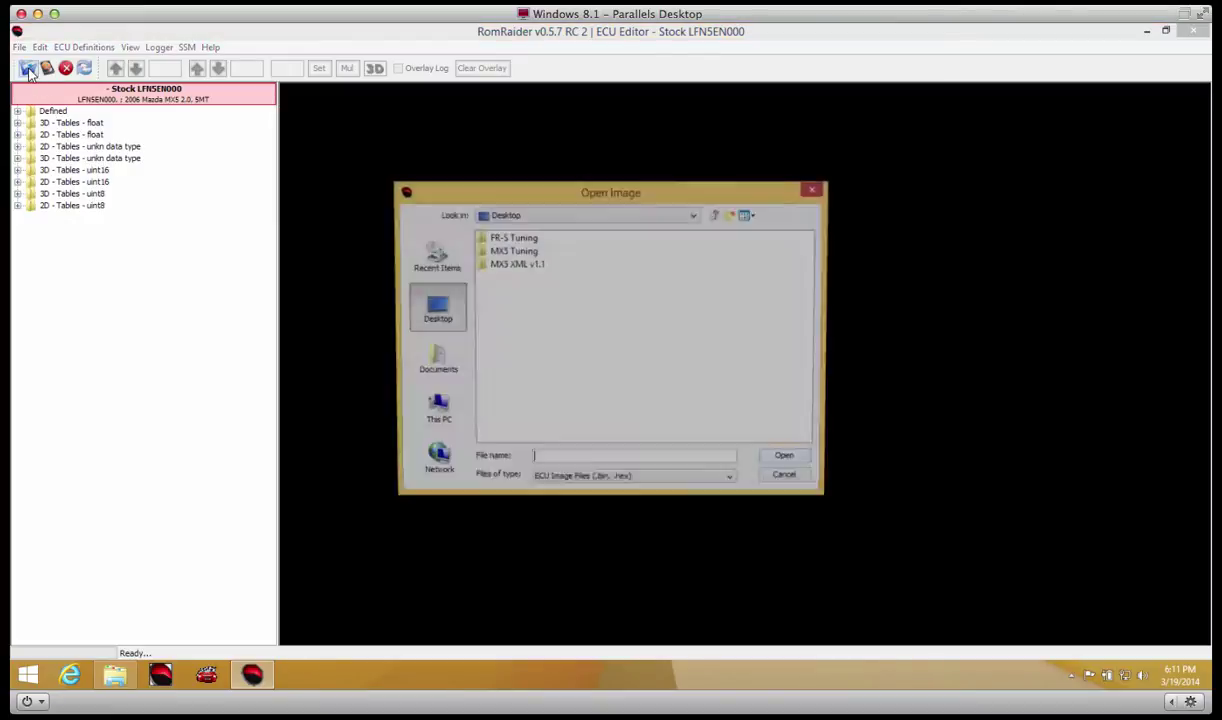
{"action": "left_click", "coordinate": [540, 481]}
{"action": "left_click", "coordinate": [556, 496]}
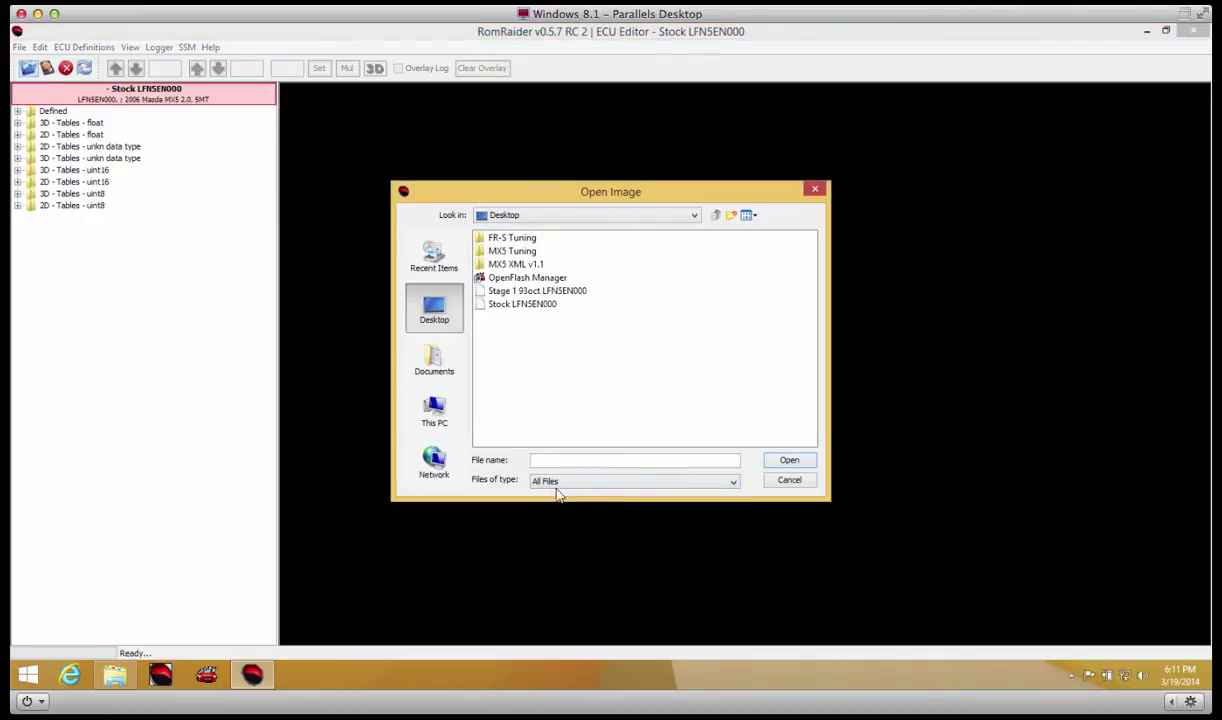
{"action": "double_click", "coordinate": [531, 291]}
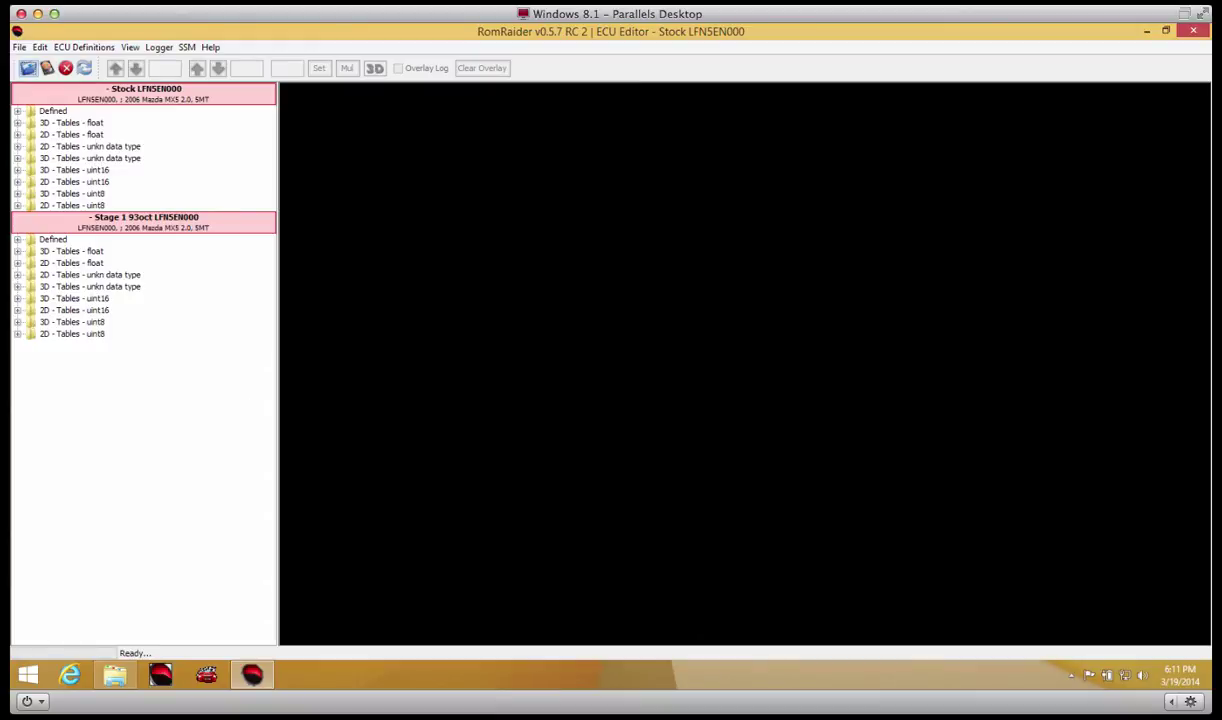
- Compare the Stock ROM against Stage 1 as the right-hand image
{"action": "left_click", "coordinate": [41, 48]}
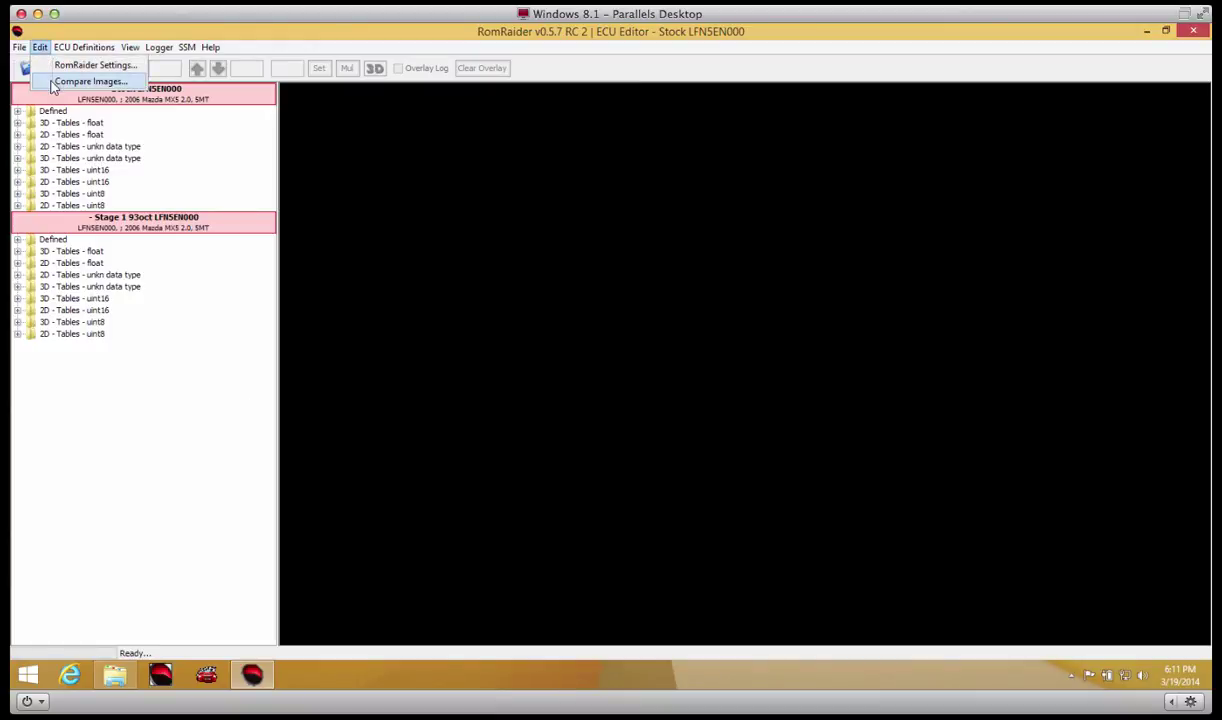
{"action": "left_click", "coordinate": [58, 81]}
{"action": "left_click", "coordinate": [495, 252]}
{"action": "left_click", "coordinate": [495, 252]}
{"action": "left_click", "coordinate": [446, 278]}
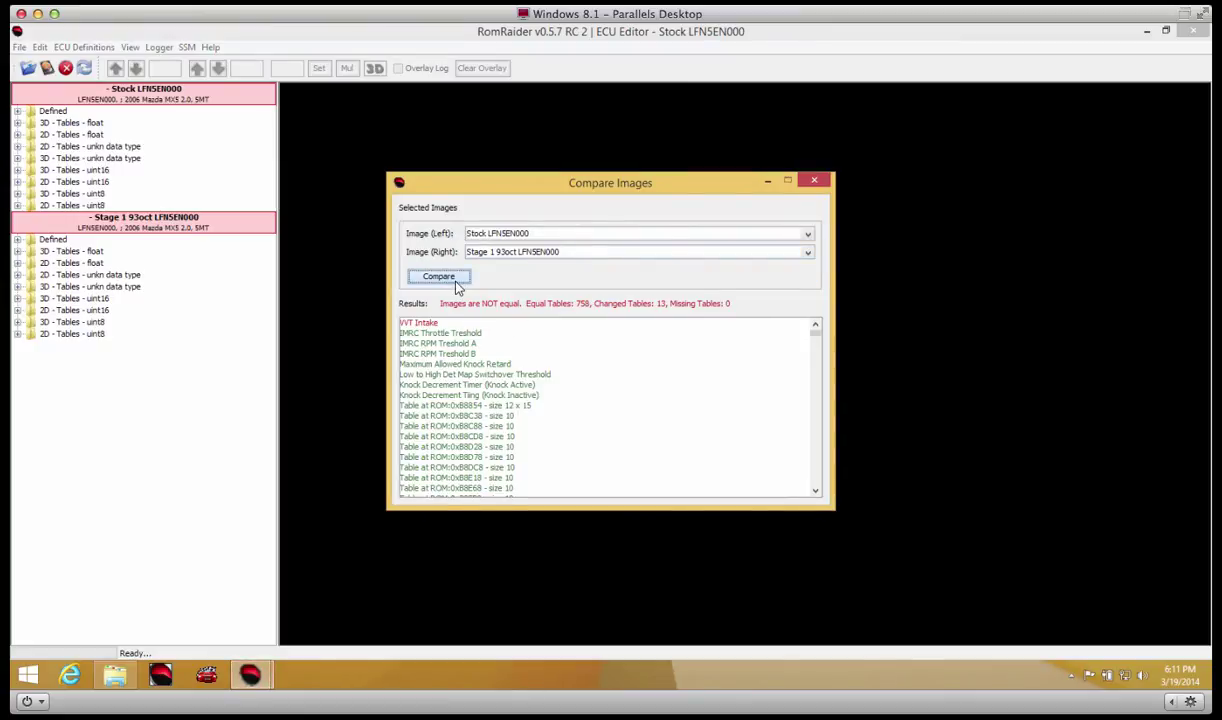
{"action": "left_click_drag", "start_coordinate": [576, 187], "coordinate": [818, 177]}
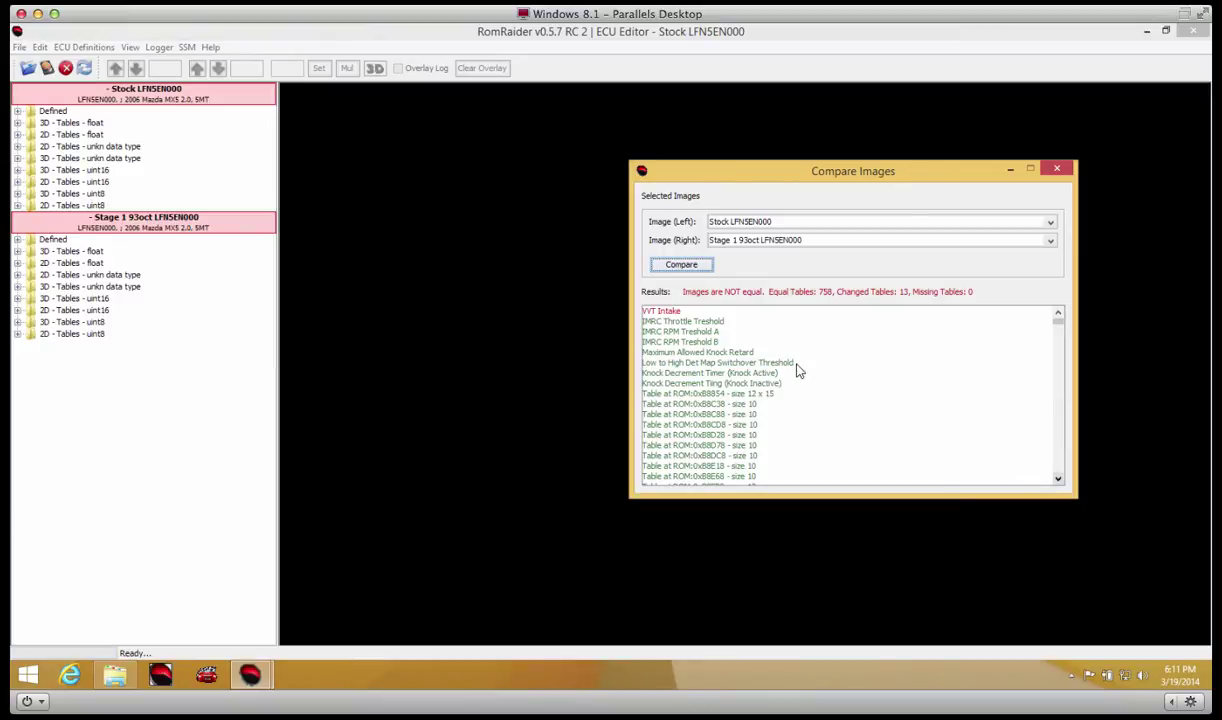
- Scroll through the comparison results, then close the results window
{"action": "scroll", "coordinate": [1059, 475], "scroll_direction": "down", "scroll_amount": 10}
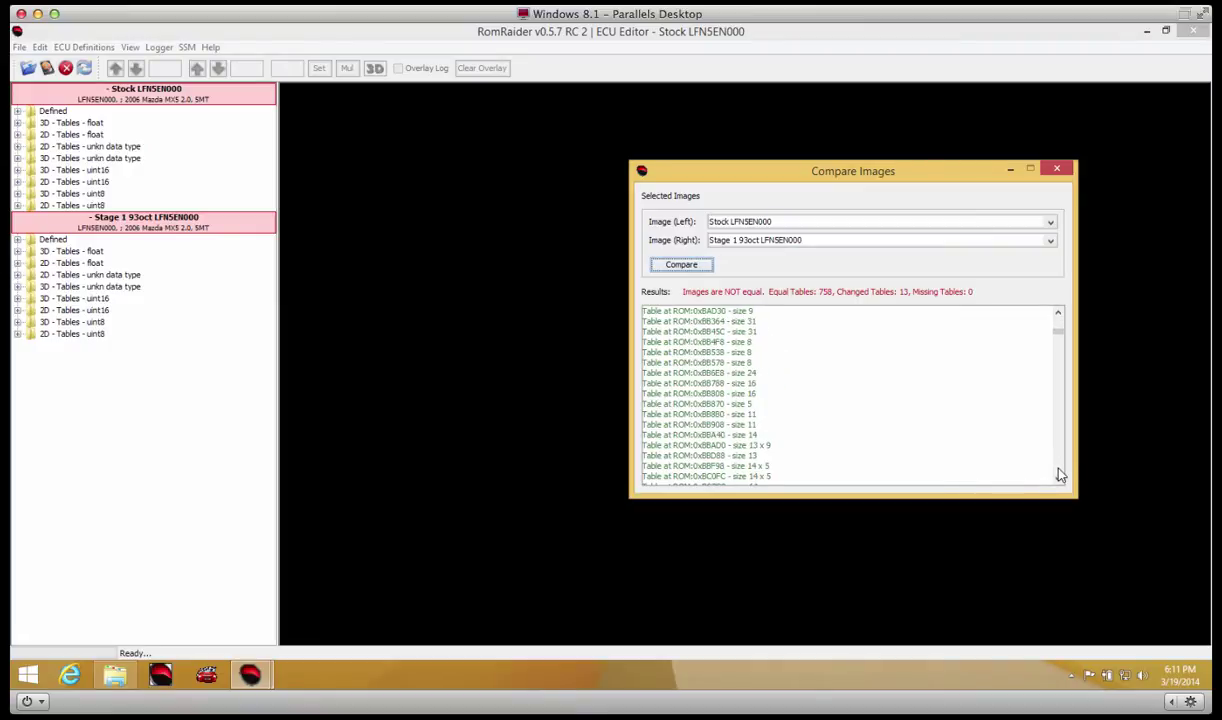
{"action": "scroll", "coordinate": [1057, 475], "scroll_direction": "down", "scroll_amount": 10}
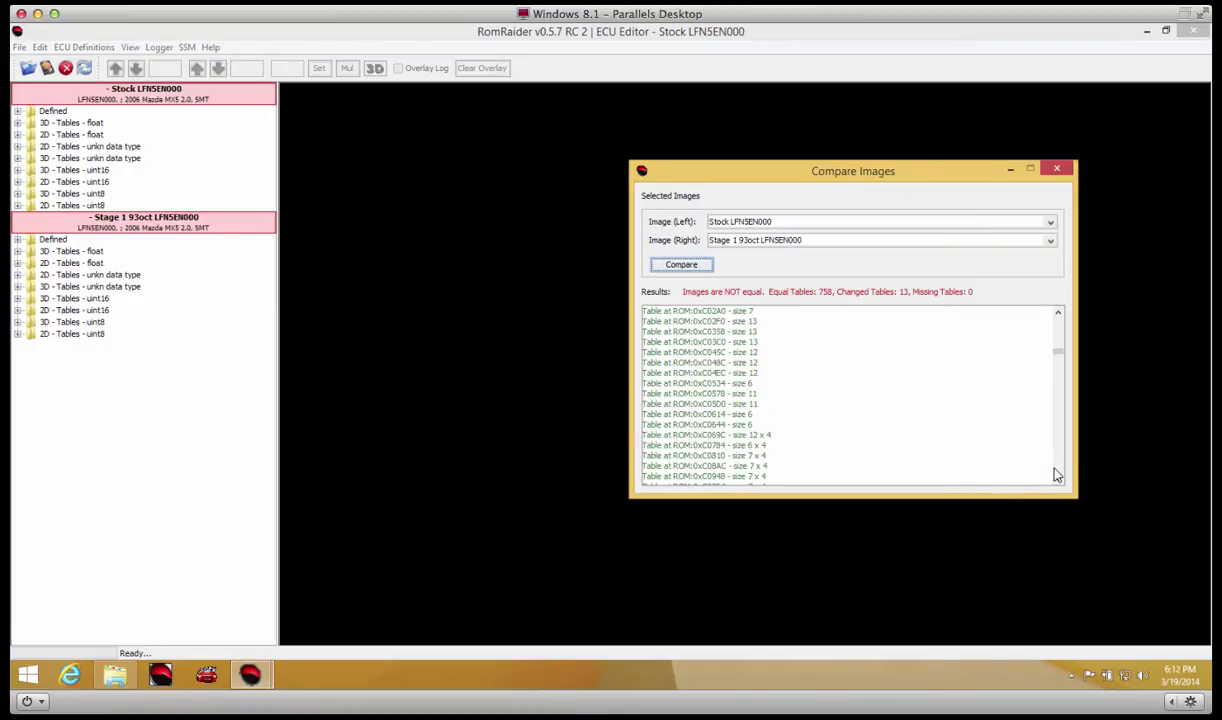
{"action": "scroll", "coordinate": [1057, 475], "scroll_direction": "down", "scroll_amount": 10}
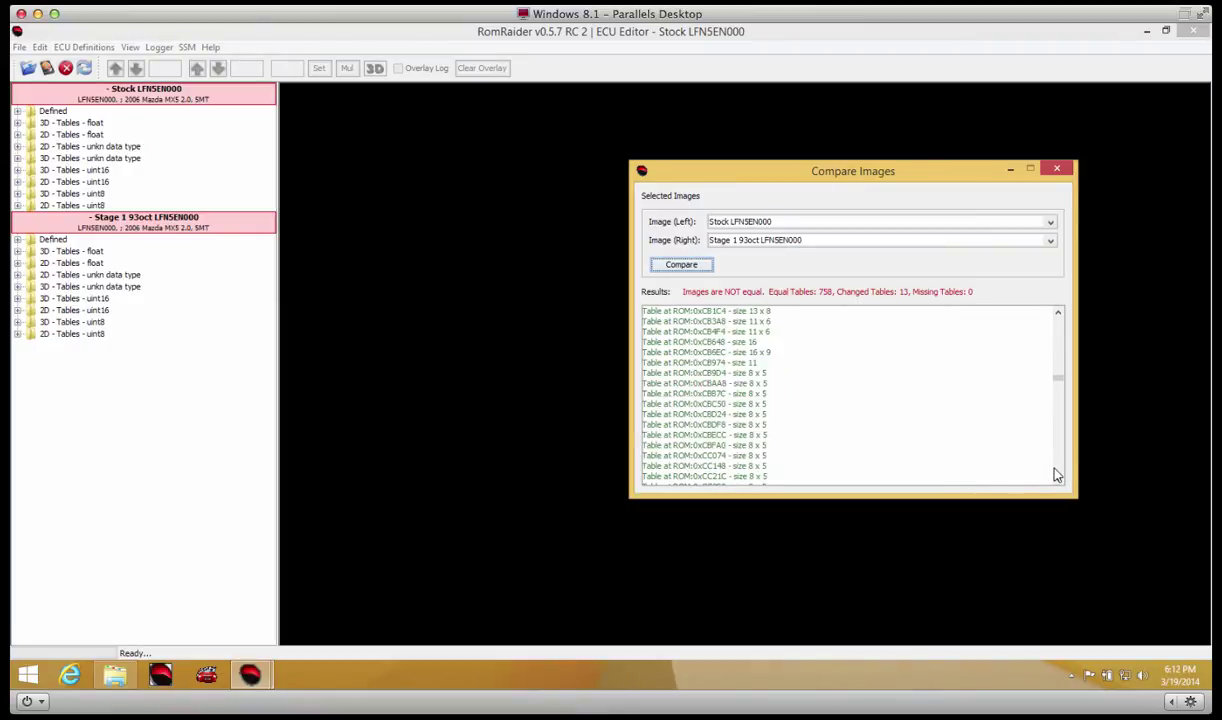
{"action": "scroll", "coordinate": [1059, 470], "scroll_direction": "down", "scroll_amount": 5}
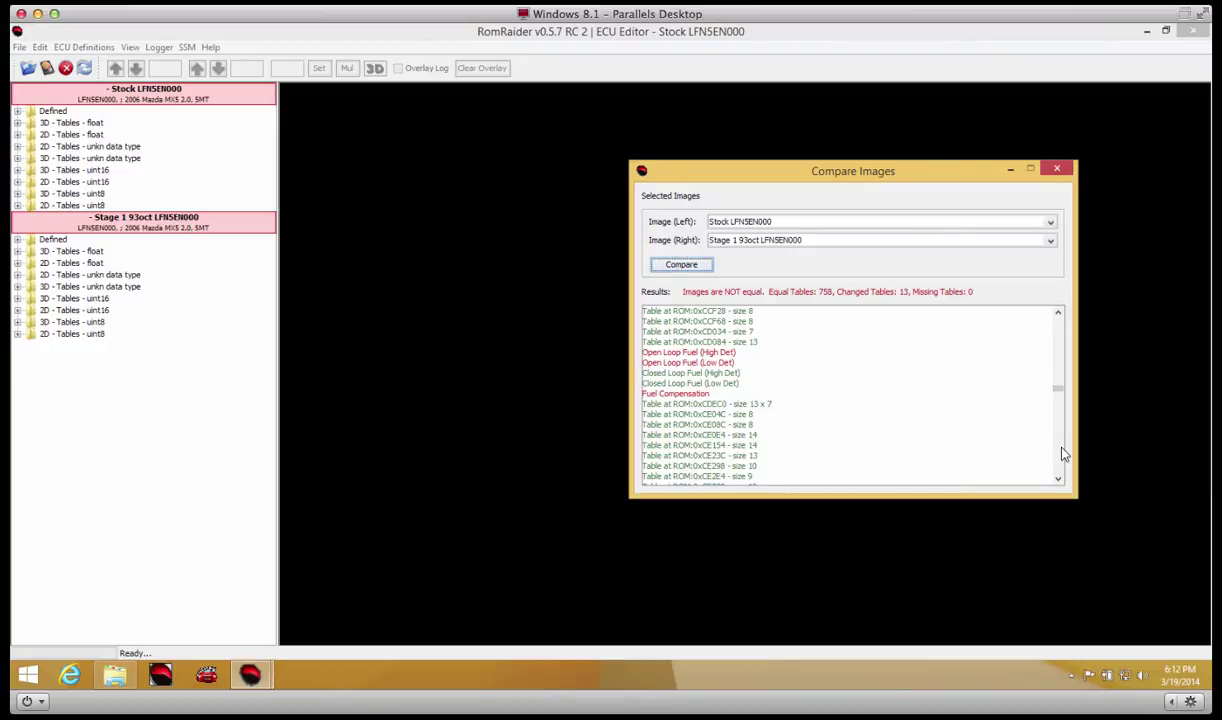
{"action": "scroll", "coordinate": [1064, 453], "scroll_direction": "down", "scroll_amount": 6}
{"action": "scroll", "coordinate": [1064, 453], "scroll_direction": "down", "scroll_amount": 10}
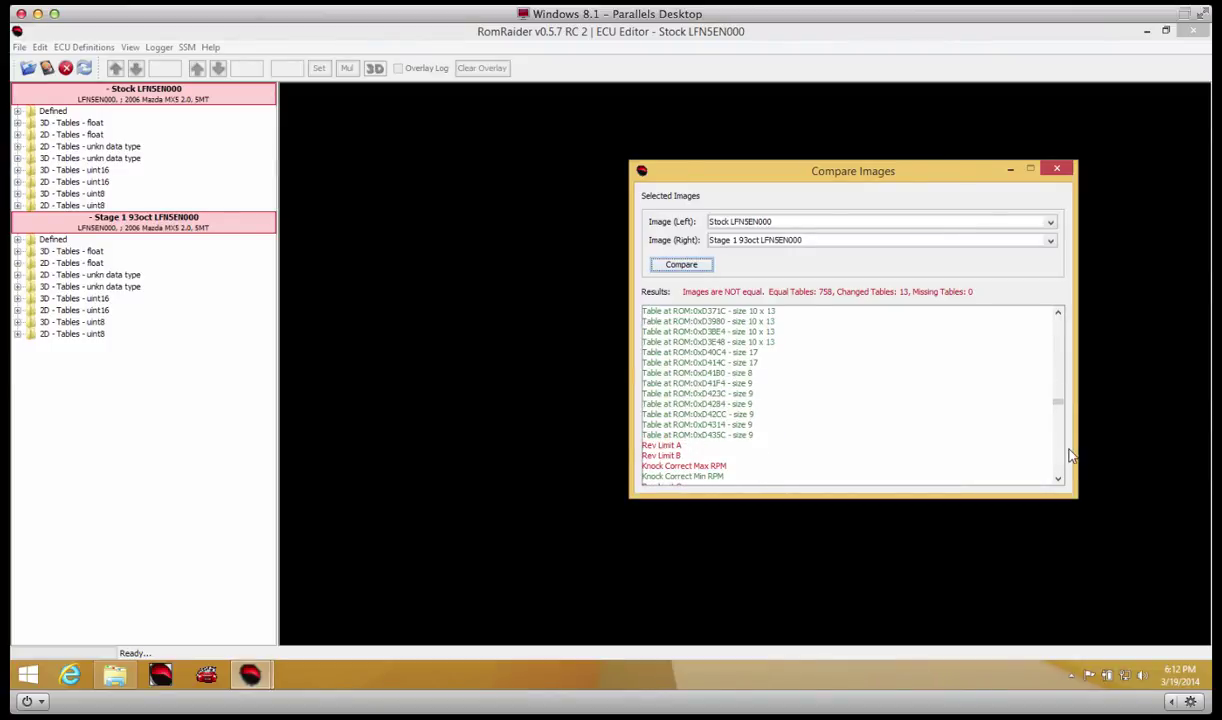
{"action": "left_click", "coordinate": [1062, 477]}
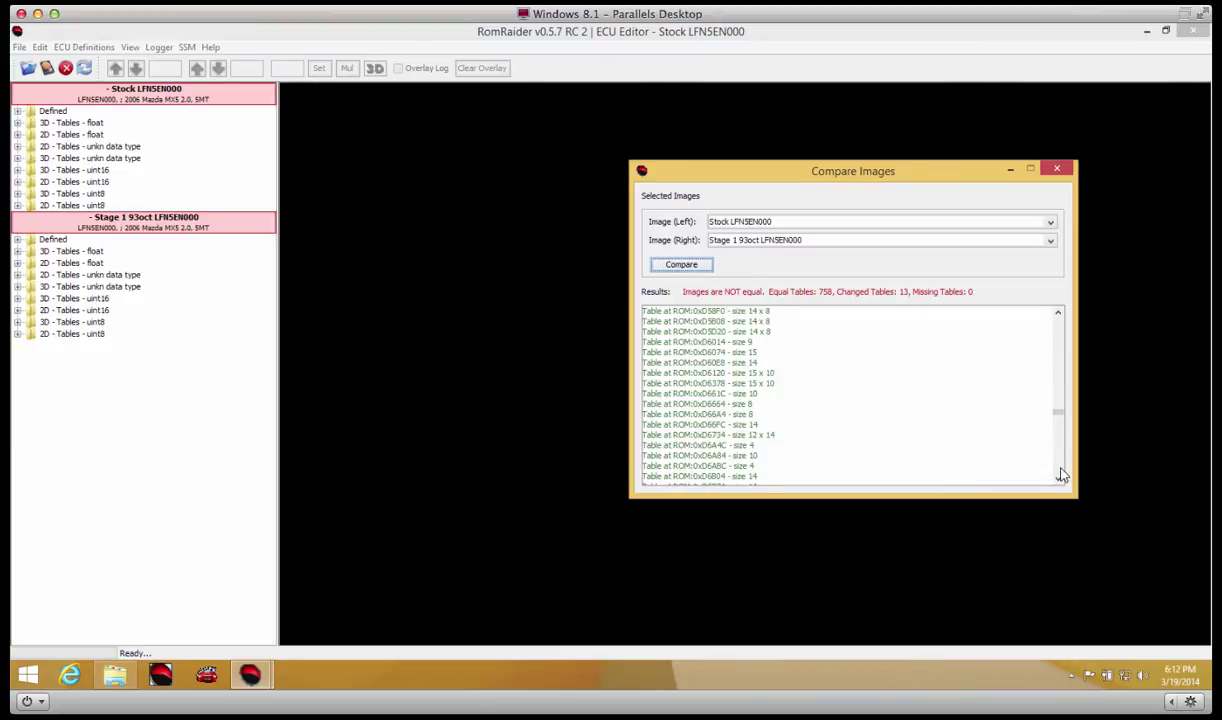
{"action": "scroll", "coordinate": [1062, 477], "scroll_direction": "down", "scroll_amount": 15}
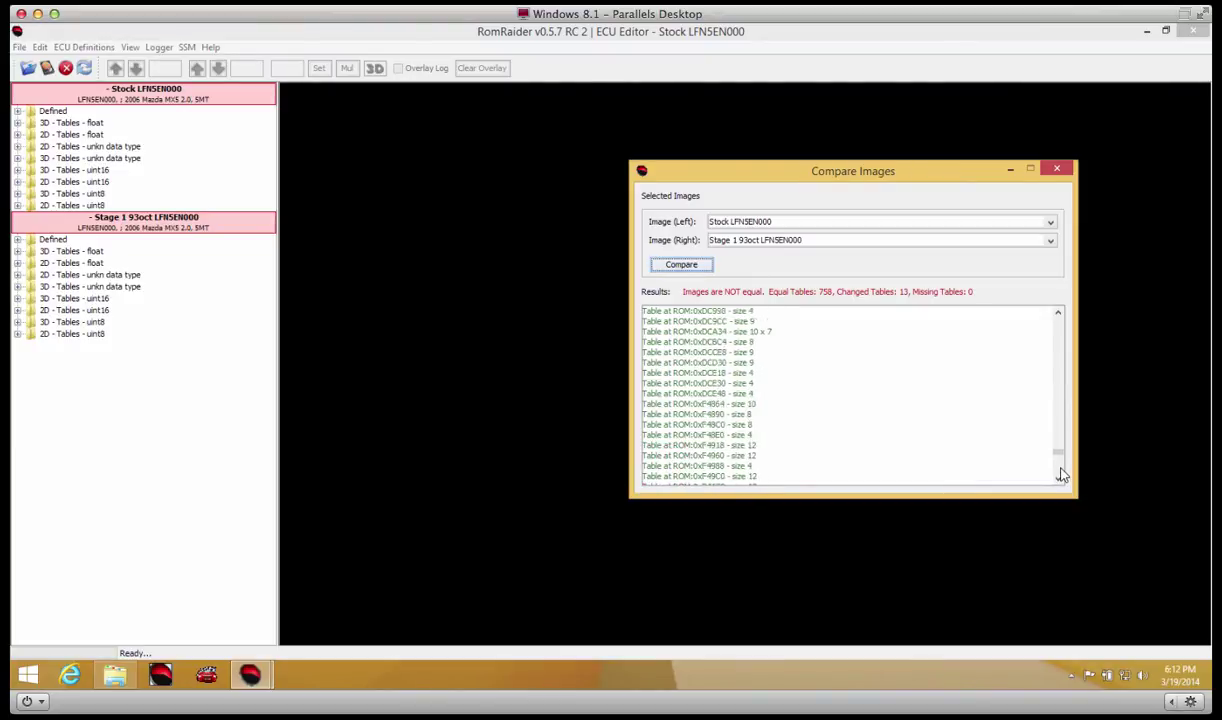
{"action": "scroll", "coordinate": [1064, 440], "scroll_direction": "down", "scroll_amount": 3}
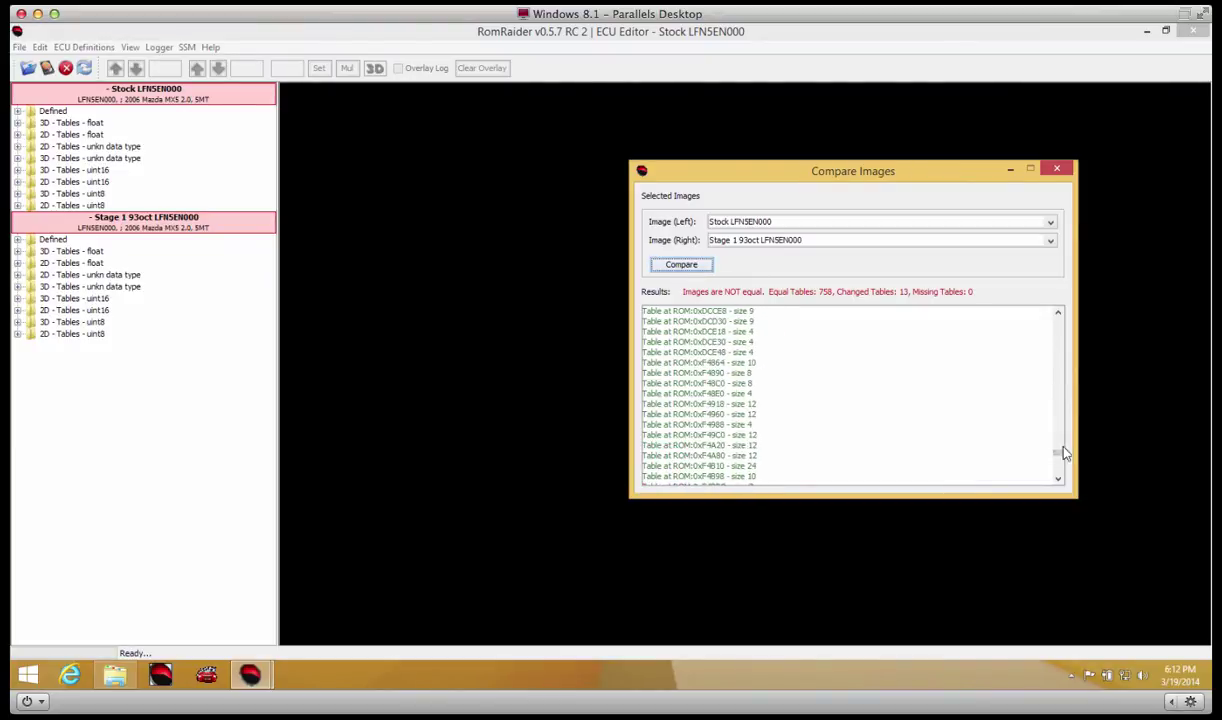
{"action": "left_click_drag", "start_coordinate": [1060, 470], "coordinate": [1060, 481]}
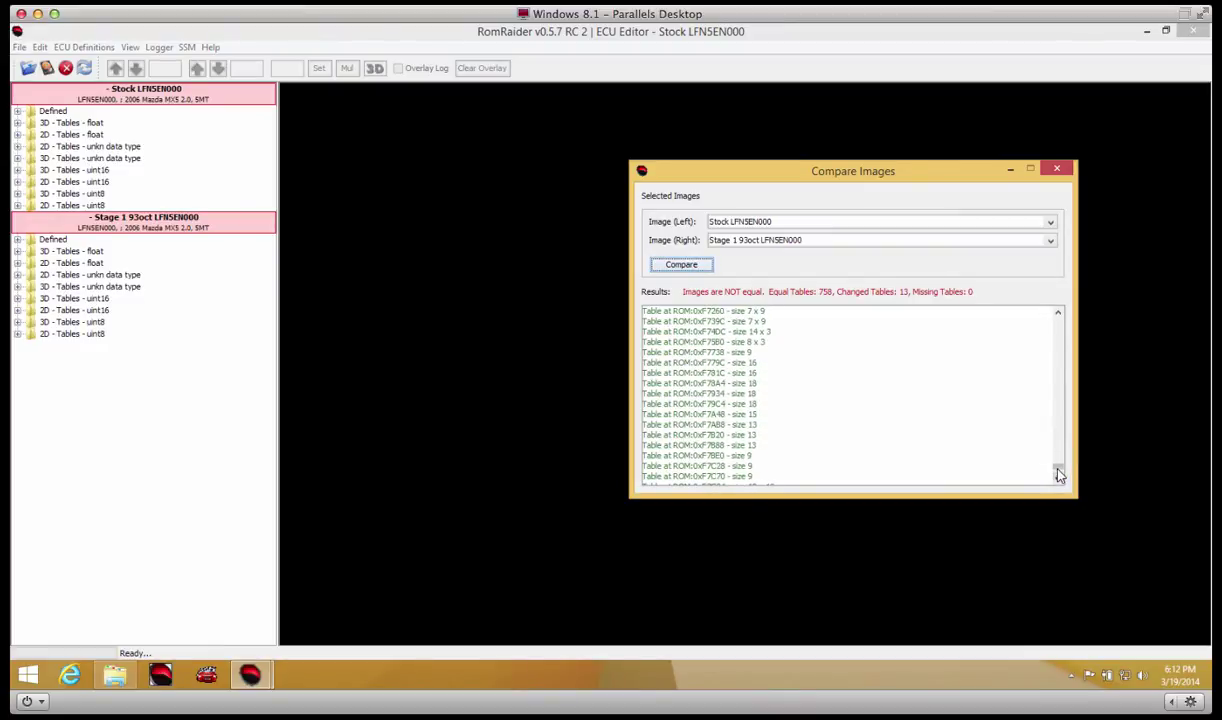
{"action": "scroll", "coordinate": [1058, 478], "scroll_direction": "down", "scroll_amount": 6}
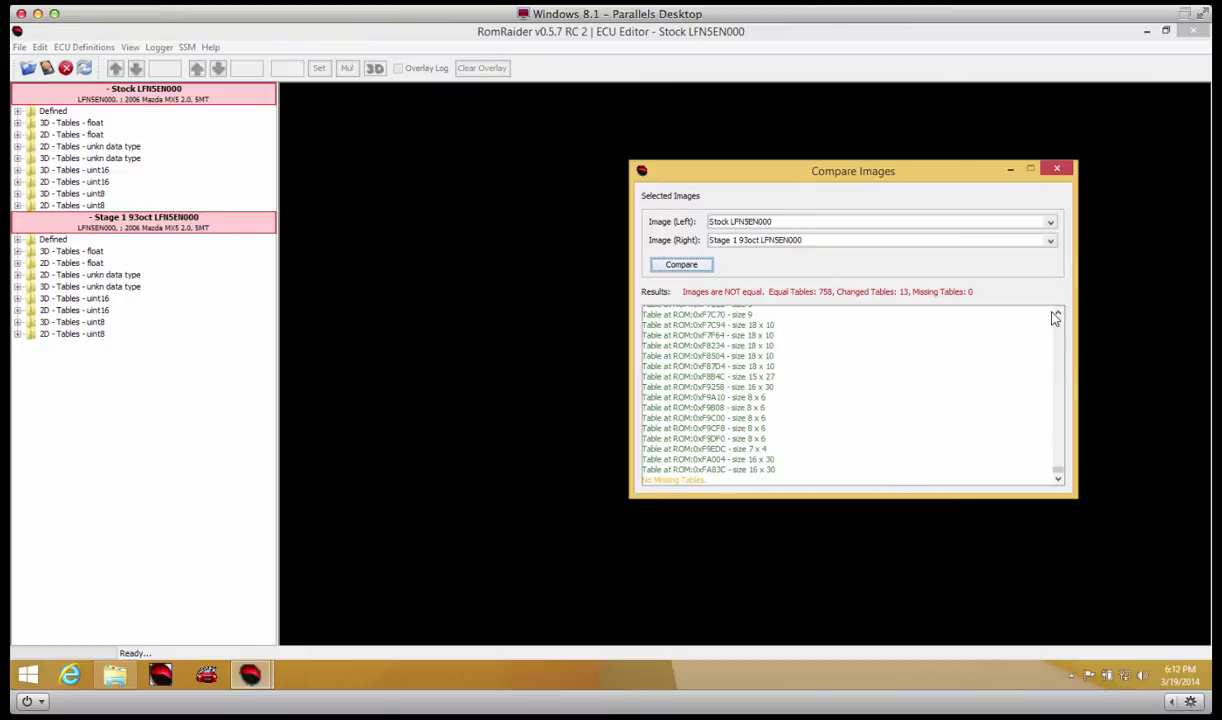
{"action": "left_click", "coordinate": [1056, 168]}
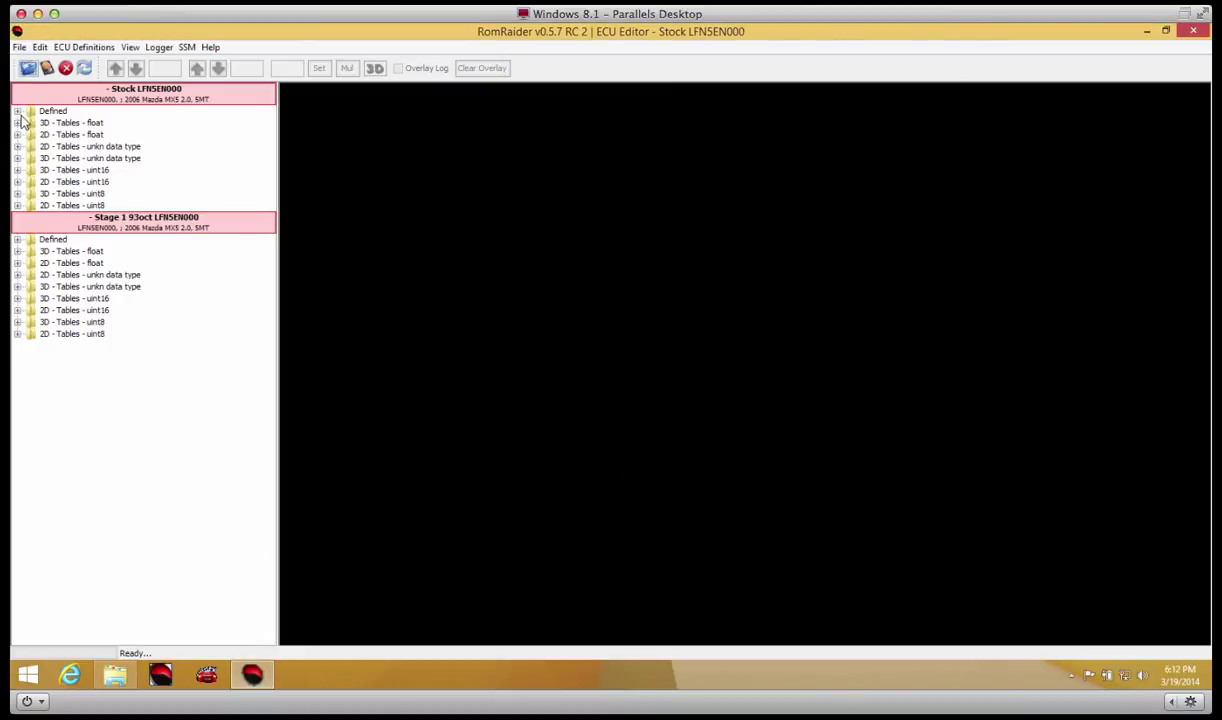
- Expand the Stock ROM's Defined tables and open VVT Intake
{"action": "left_click", "coordinate": [17, 111]}
{"action": "double_click", "coordinate": [73, 104]}
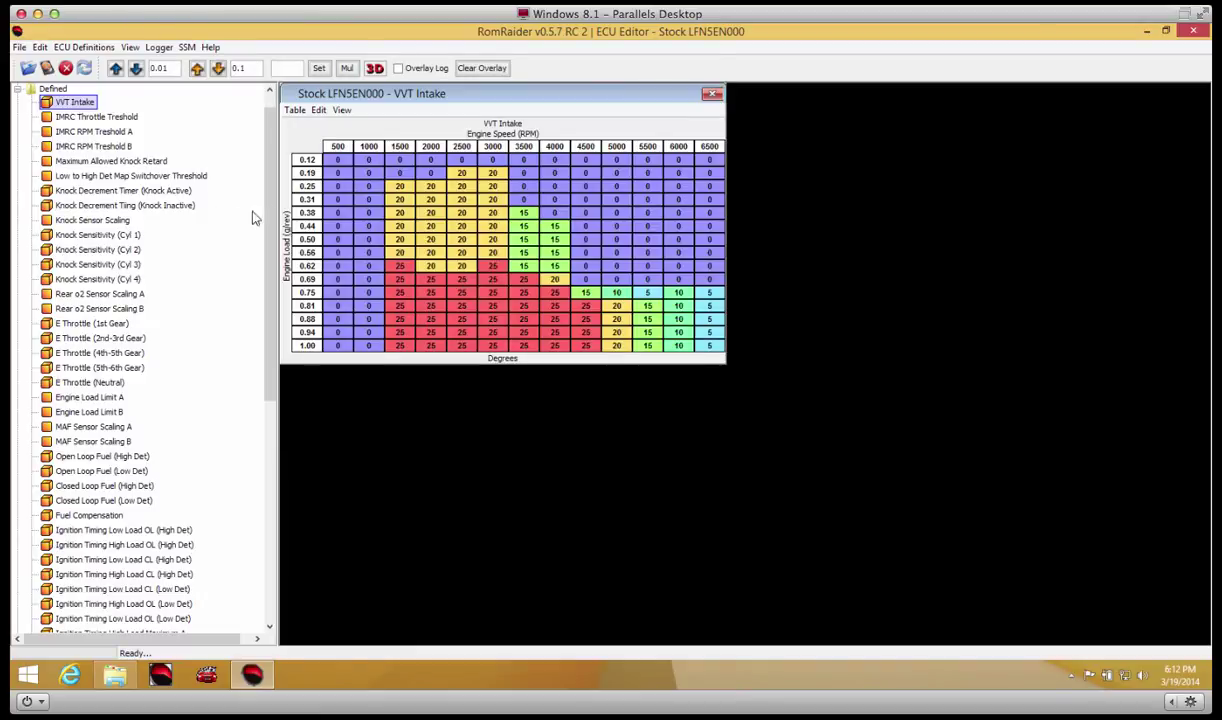
{"action": "left_click_drag", "start_coordinate": [265, 205], "coordinate": [276, 440]}
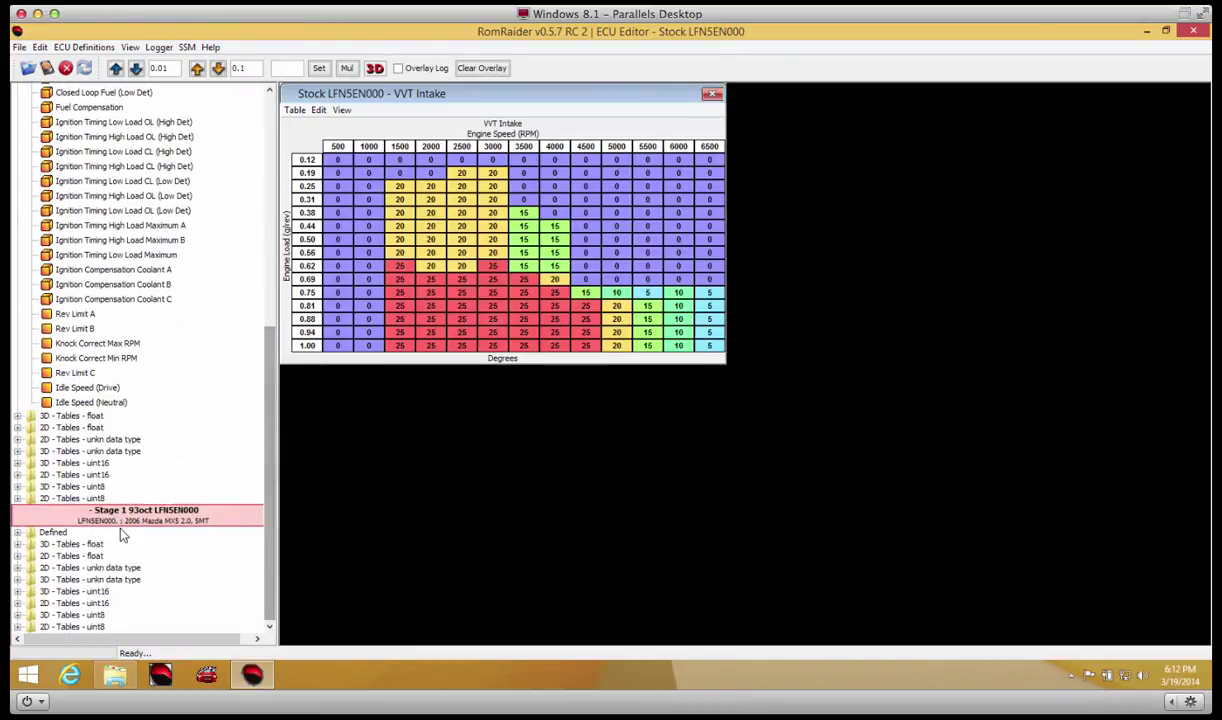
- Open the Stage 1 VVT Intake table and place it right of the stock one
{"action": "scroll", "coordinate": [150, 400], "scroll_direction": "up", "scroll_amount": 9}
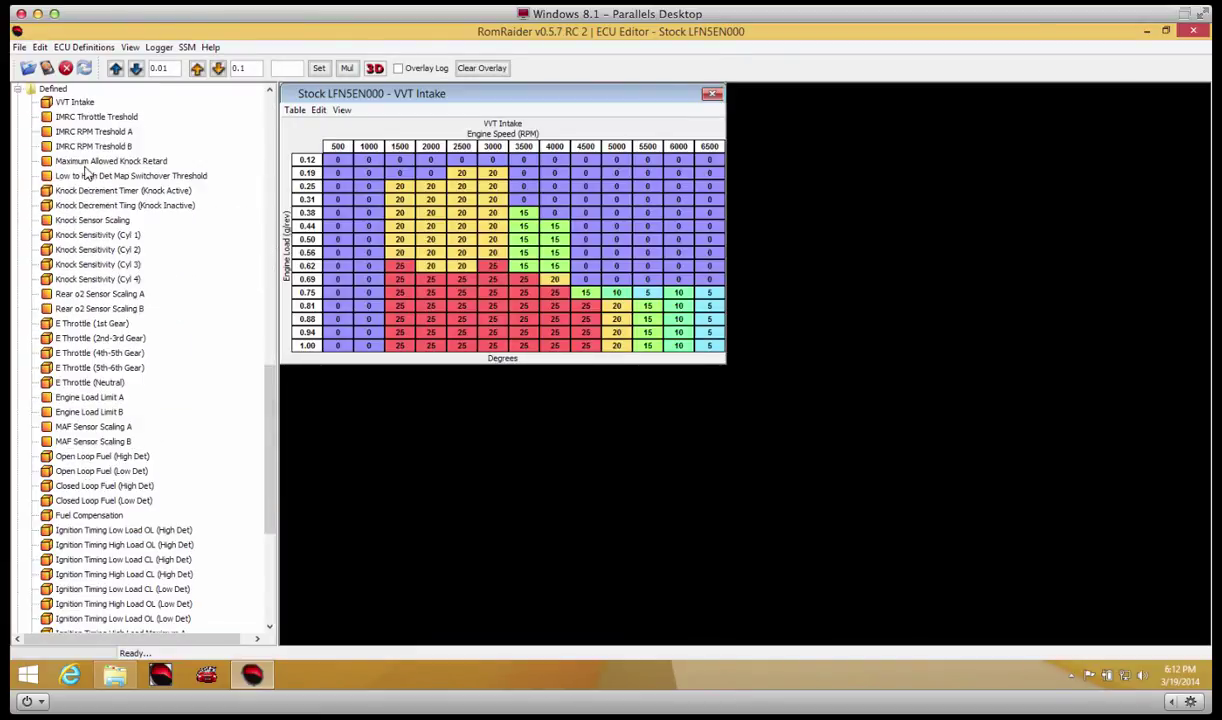
{"action": "double_click", "coordinate": [73, 103]}
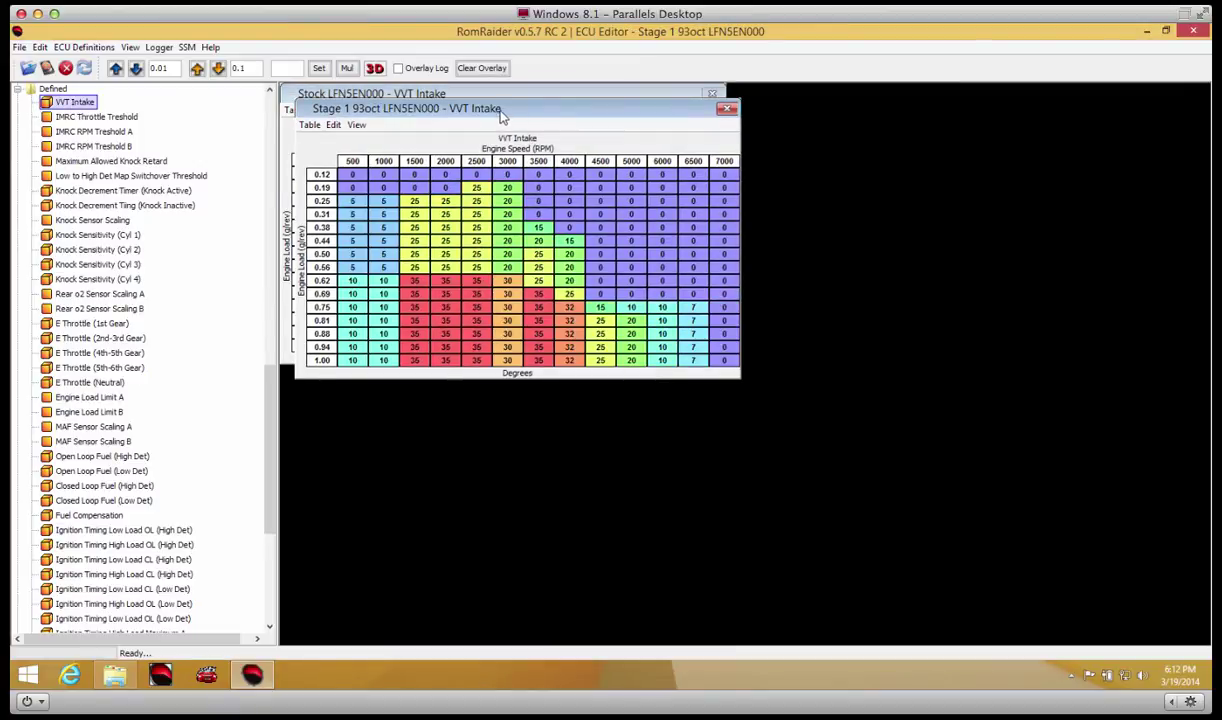
{"action": "left_click_drag", "start_coordinate": [502, 114], "coordinate": [940, 104]}
- Select matching cell blocks in both VVT tables, including 0.50 load at 5000 RPM
{"action": "left_click", "coordinate": [477, 190]}
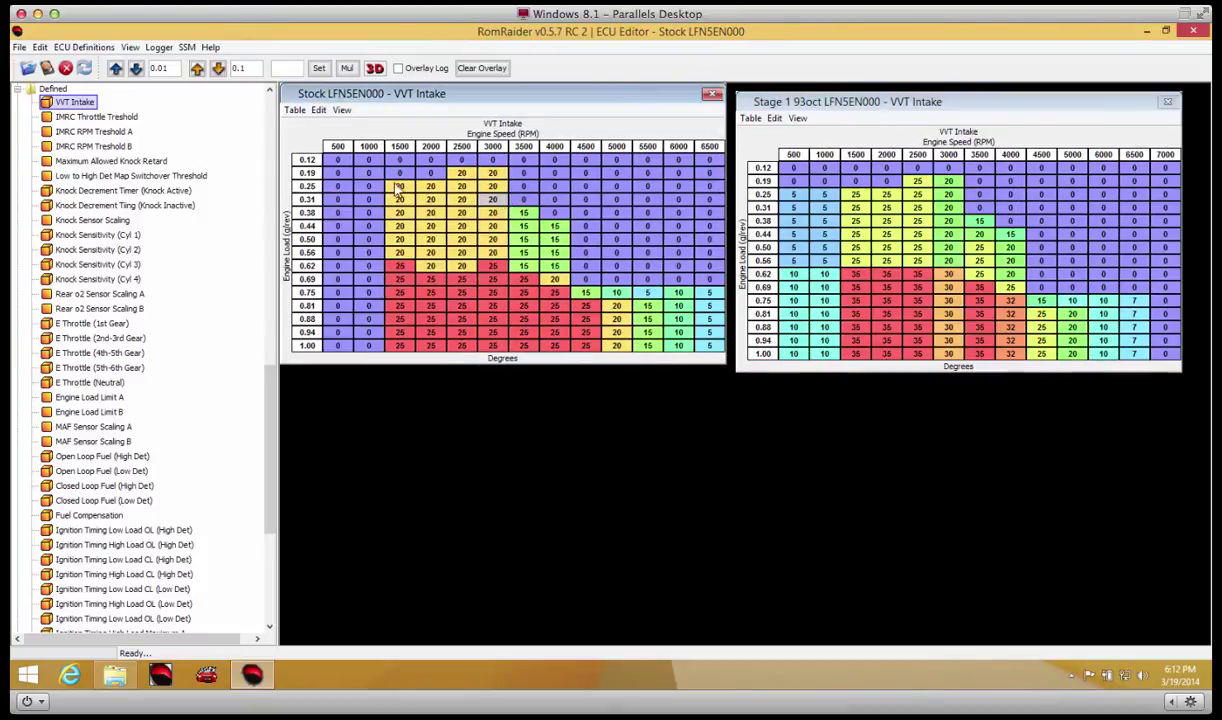
{"action": "left_click_drag", "start_coordinate": [398, 190], "coordinate": [575, 272]}
{"action": "left_click", "coordinate": [582, 276]}
{"action": "left_click_drag", "start_coordinate": [806, 208], "coordinate": [1036, 280]}
{"action": "left_click", "coordinate": [1072, 247]}
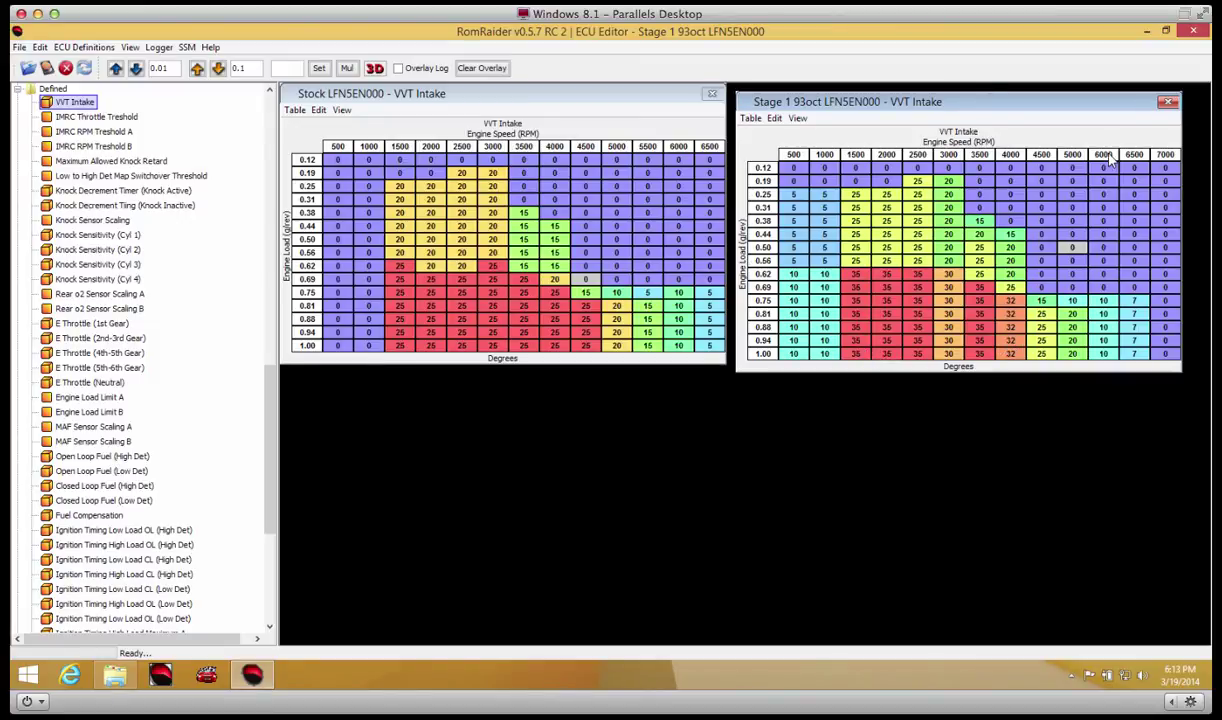
{"action": "left_click", "coordinate": [1165, 157]}
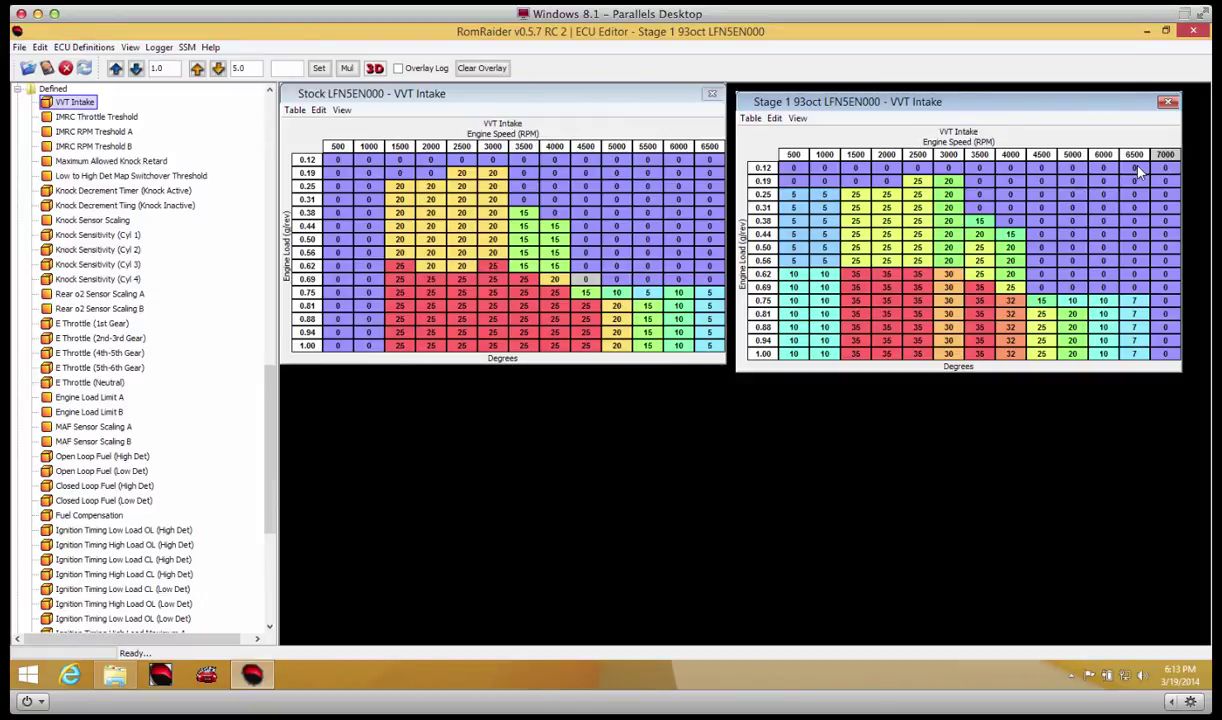
{"action": "left_click", "coordinate": [1134, 155]}
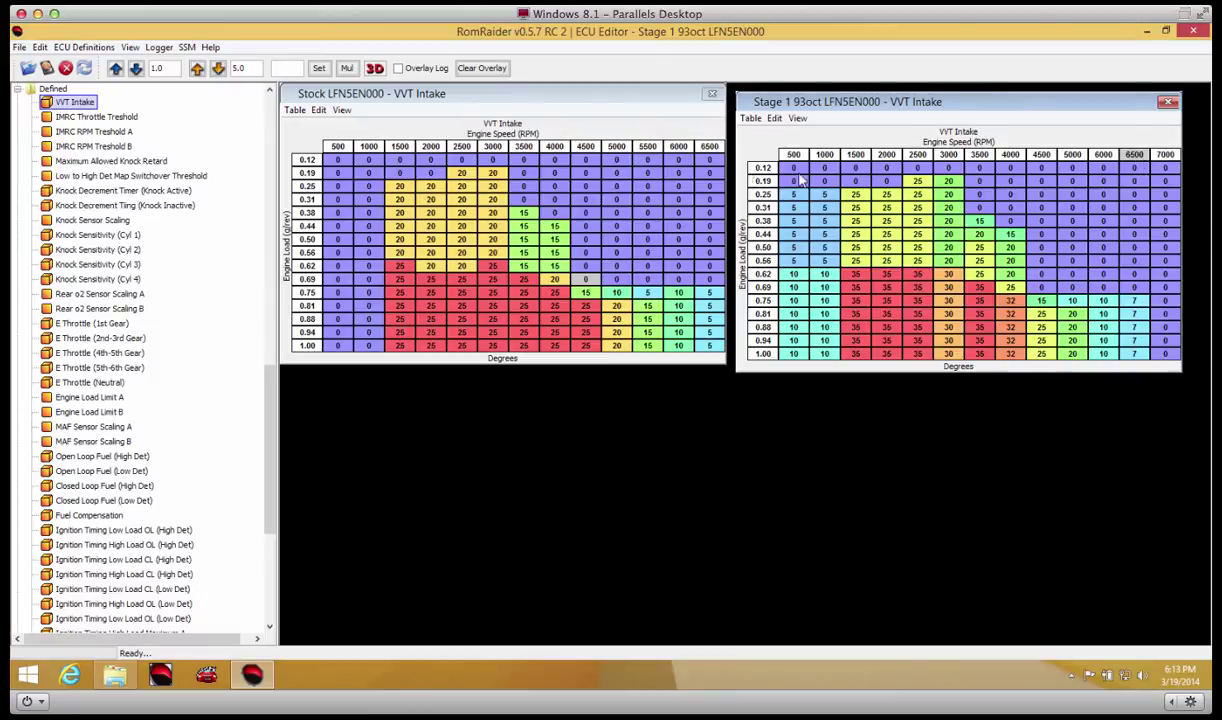
{"action": "left_click", "coordinate": [678, 150]}
{"action": "left_click", "coordinate": [1098, 150]}
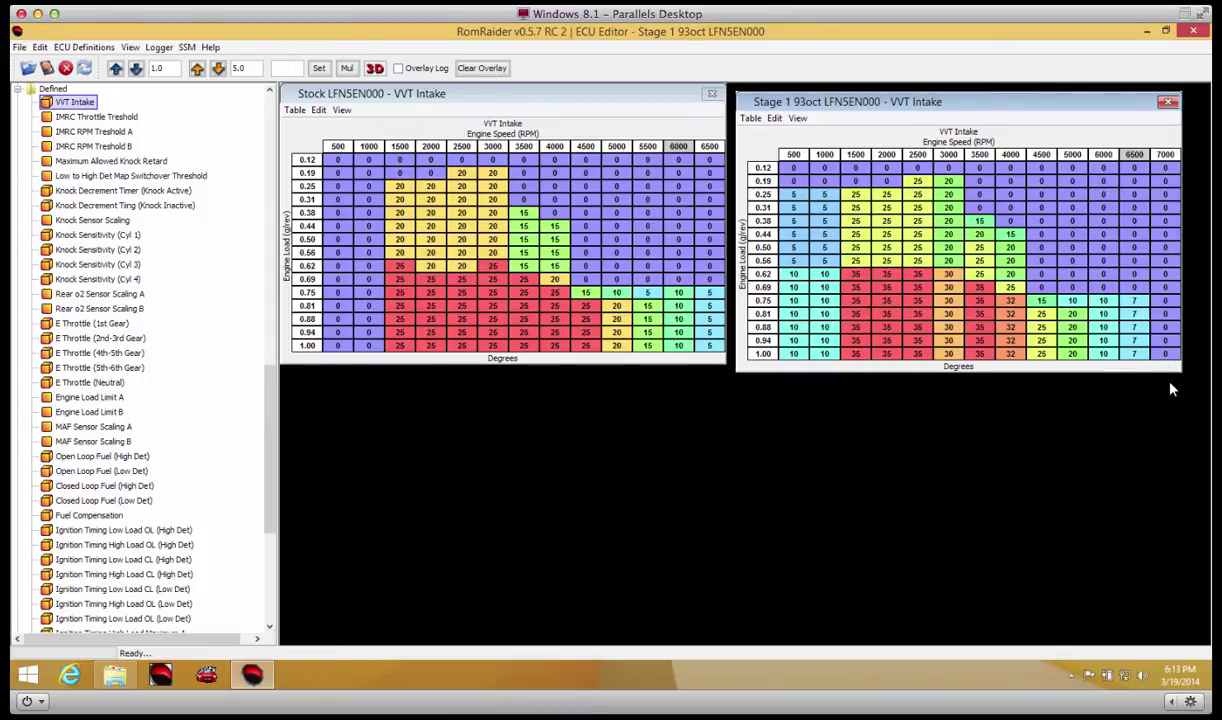
{"action": "left_click_drag", "start_coordinate": [1165, 354], "coordinate": [1166, 264]}
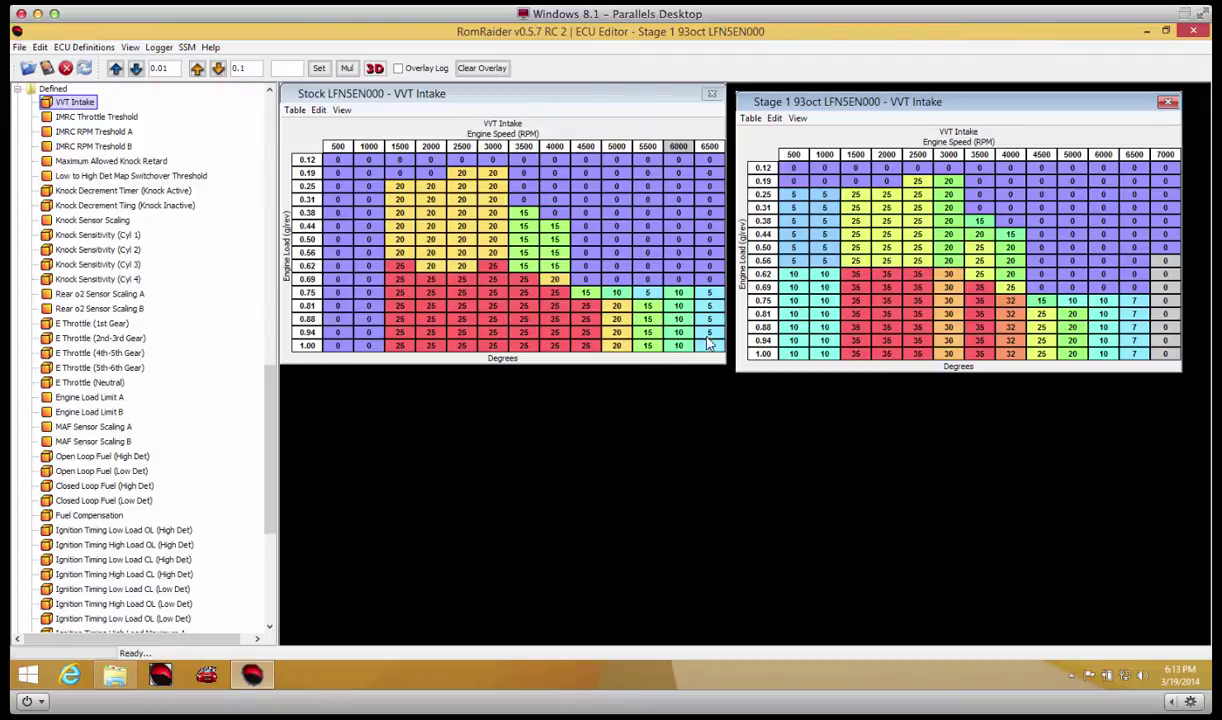
{"action": "left_click_drag", "start_coordinate": [710, 345], "coordinate": [711, 310]}
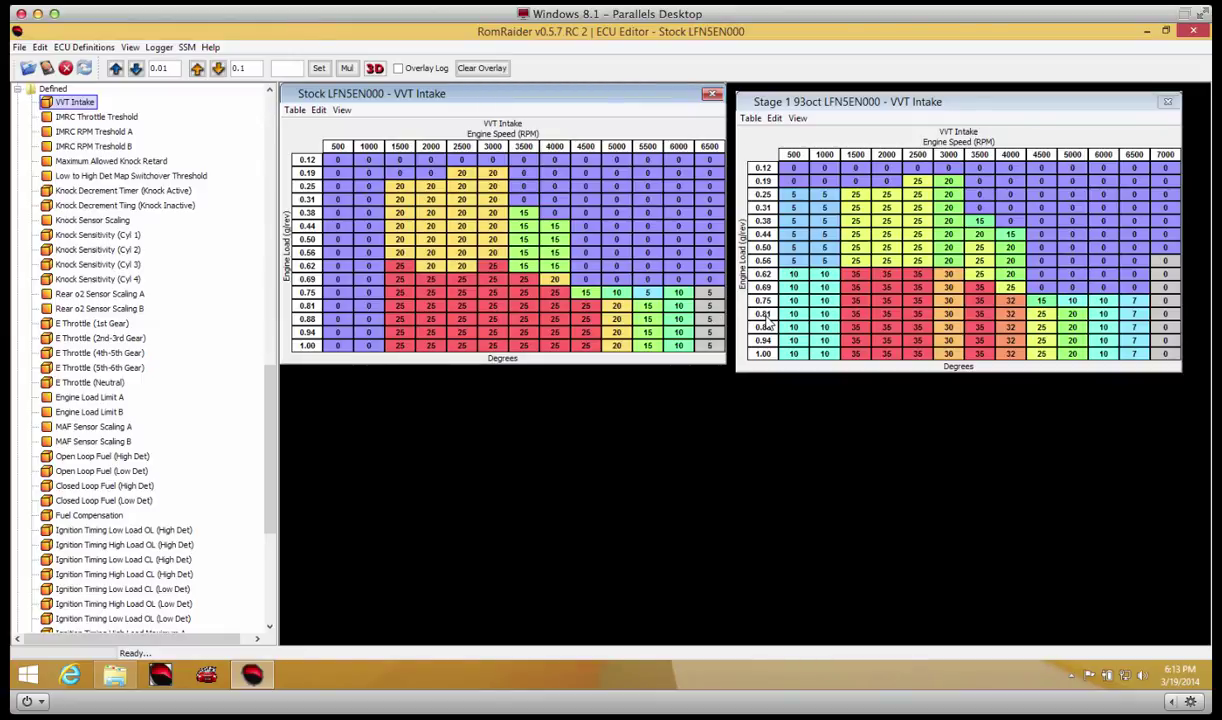
{"action": "left_click", "coordinate": [428, 278]}
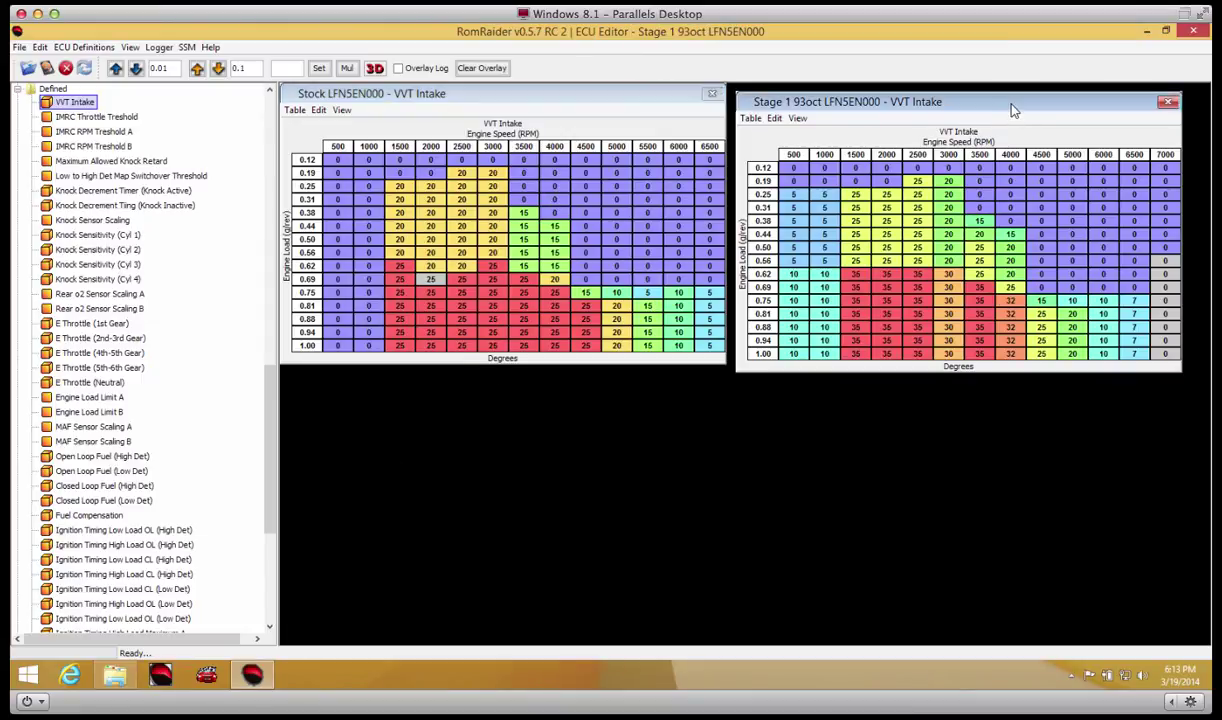
- Close the stock VVT table, centre Stage 1's, and edit its 6000 RPM, 1.00 load cell
{"action": "left_click", "coordinate": [712, 93]}
{"action": "left_click_drag", "start_coordinate": [956, 102], "coordinate": [671, 136]}
{"action": "left_click", "coordinate": [820, 388]}
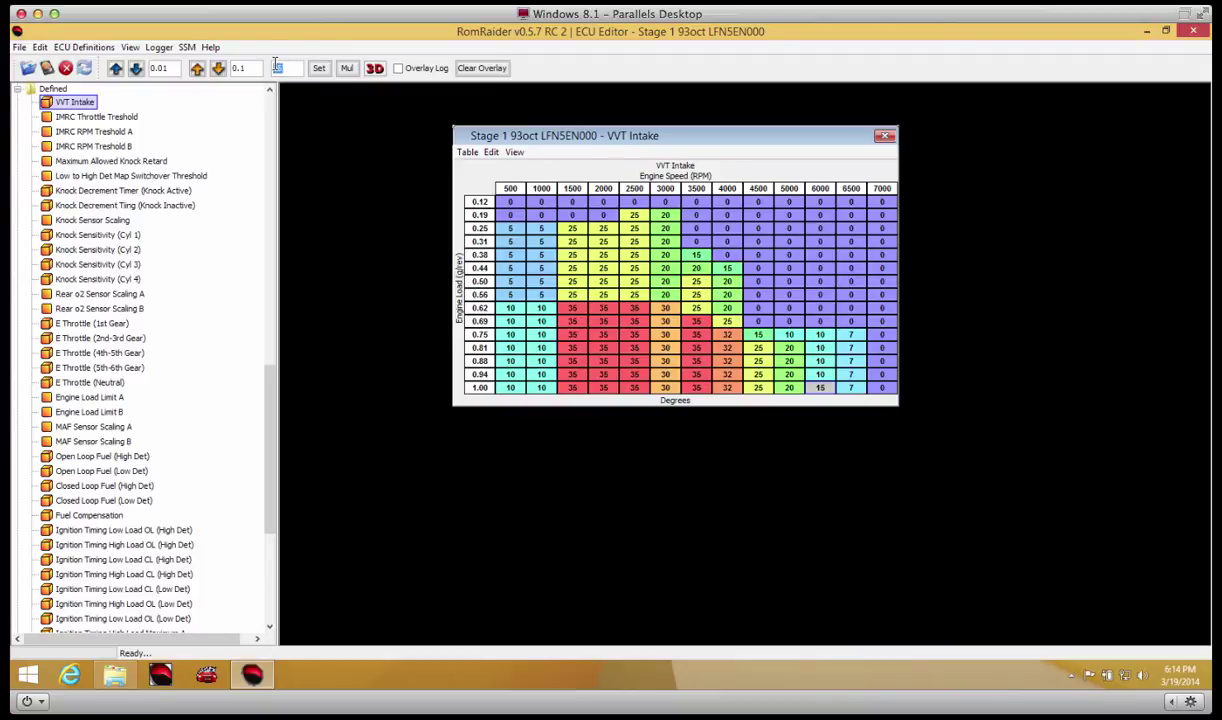
{"action": "type", "text": "2"}
- Set the 4000–6500 RPM, 0.38–0.75 load block to 5 and close the table
{"action": "left_click", "coordinate": [792, 347]}
{"action": "left_click_drag", "start_coordinate": [696, 214], "coordinate": [848, 343]}
{"action": "type", "text": "5"}
{"action": "key", "text": "Return"}
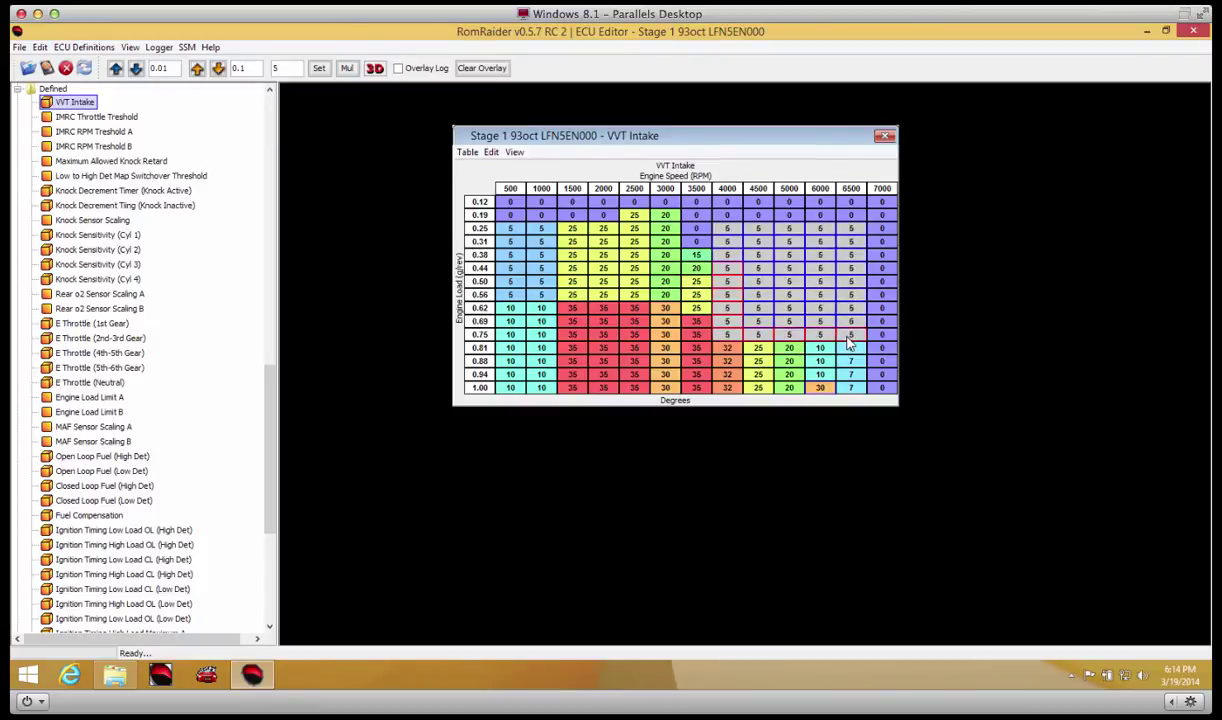
{"action": "left_click", "coordinate": [696, 347]}
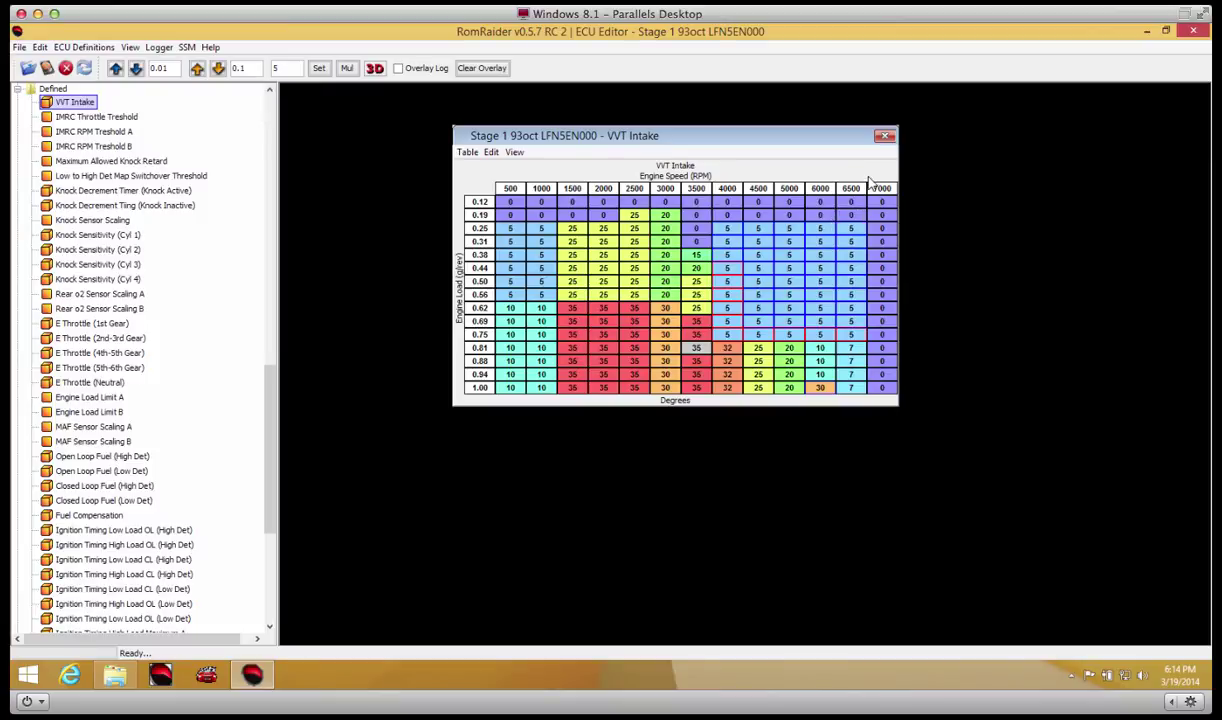
{"action": "left_click", "coordinate": [884, 136]}
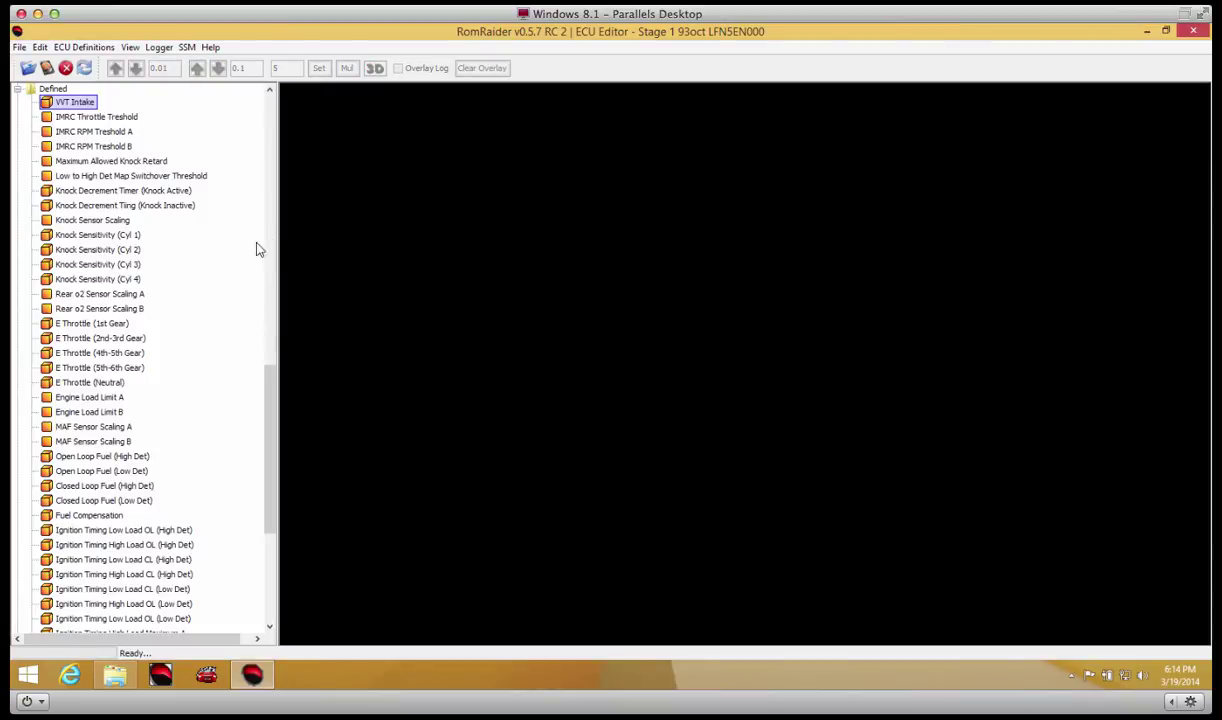
{"action": "scroll", "coordinate": [270, 250], "scroll_direction": "down", "scroll_amount": 7}
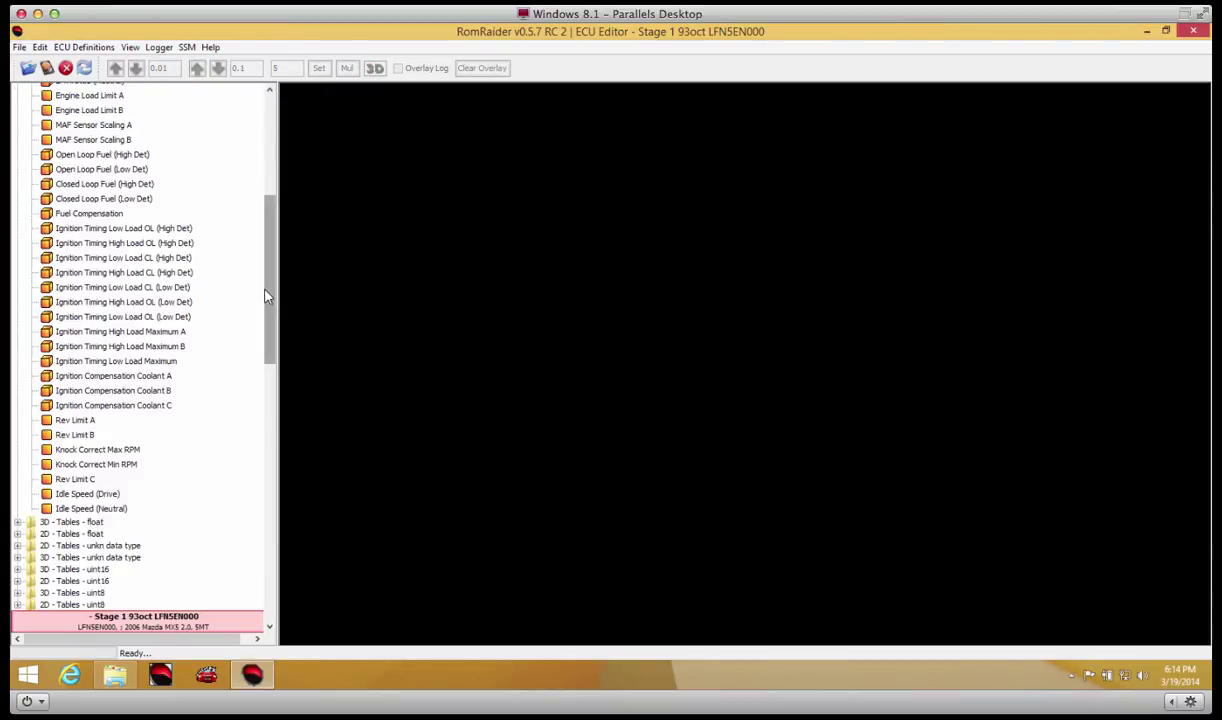
{"action": "scroll", "coordinate": [267, 436], "scroll_direction": "down", "scroll_amount": 10}
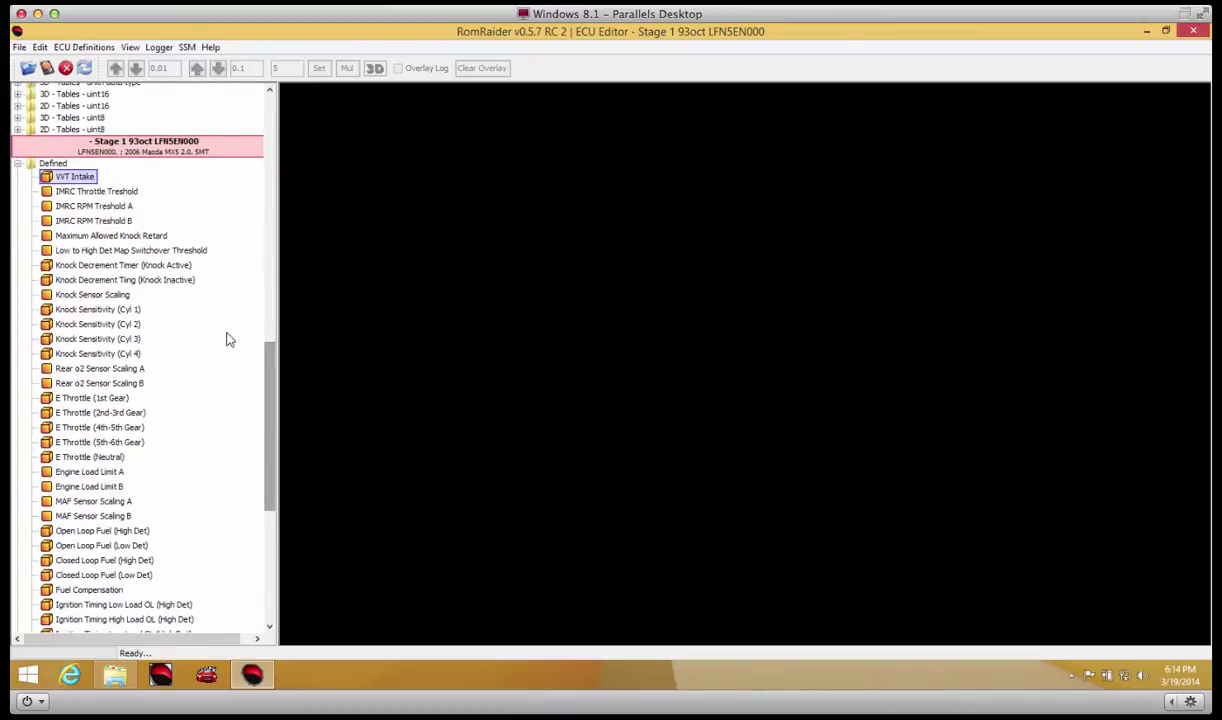
{"action": "left_click", "coordinate": [130, 153]}
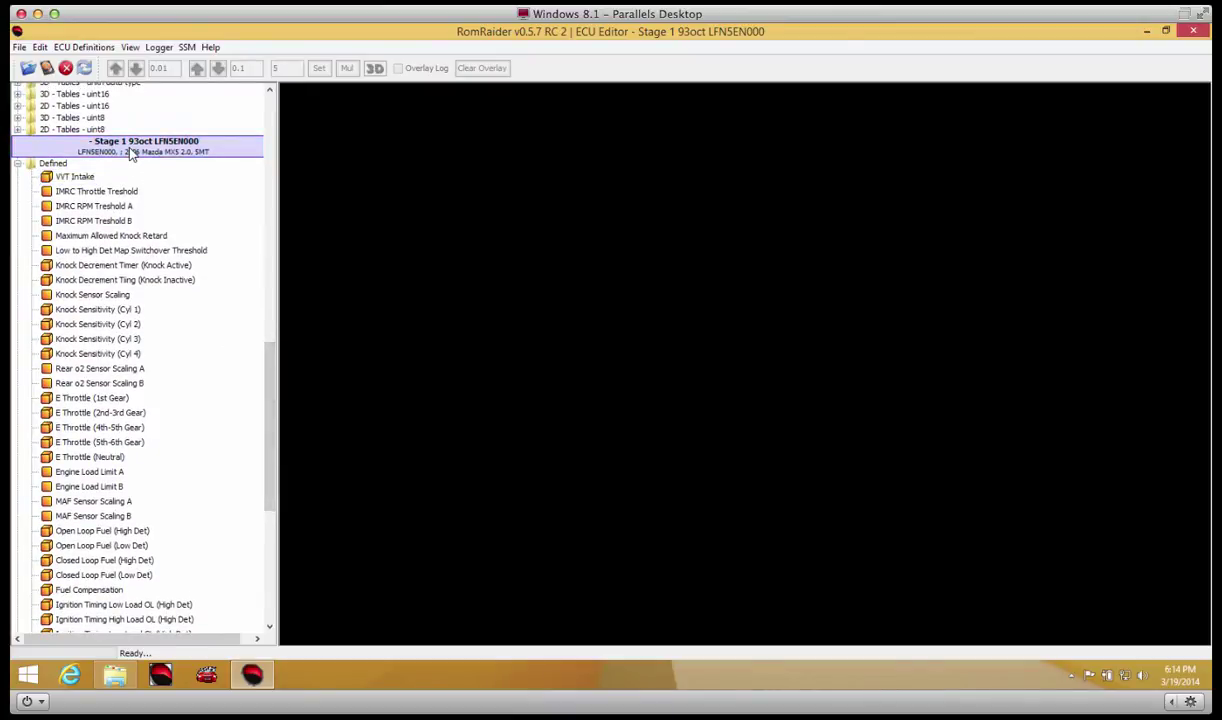
{"action": "left_click", "coordinate": [19, 47]}
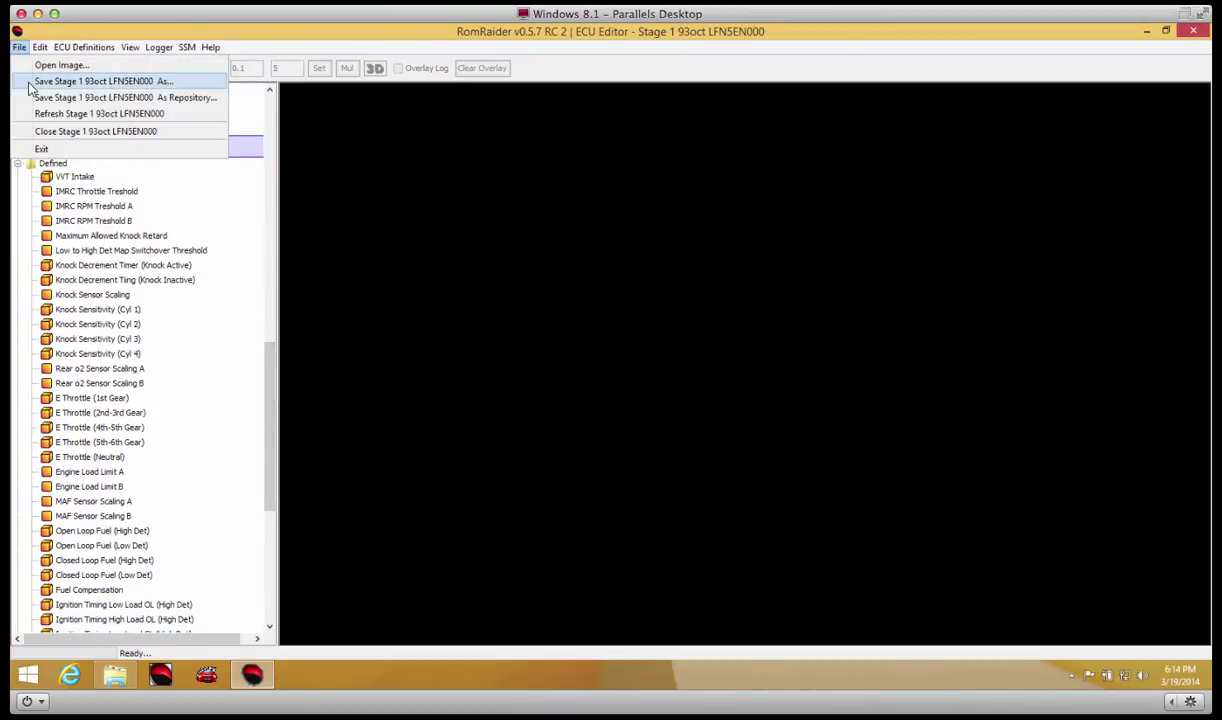
{"action": "left_click", "coordinate": [30, 84]}
{"action": "left_click", "coordinate": [590, 481]}
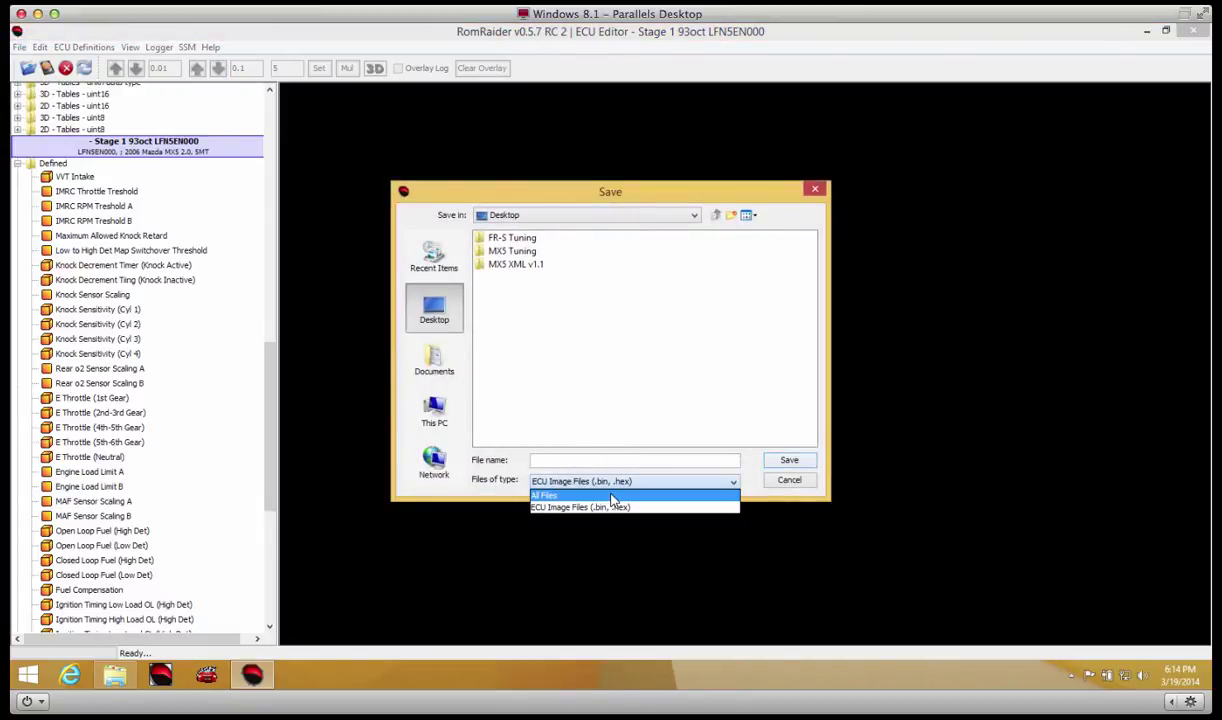
{"action": "left_click", "coordinate": [613, 496]}
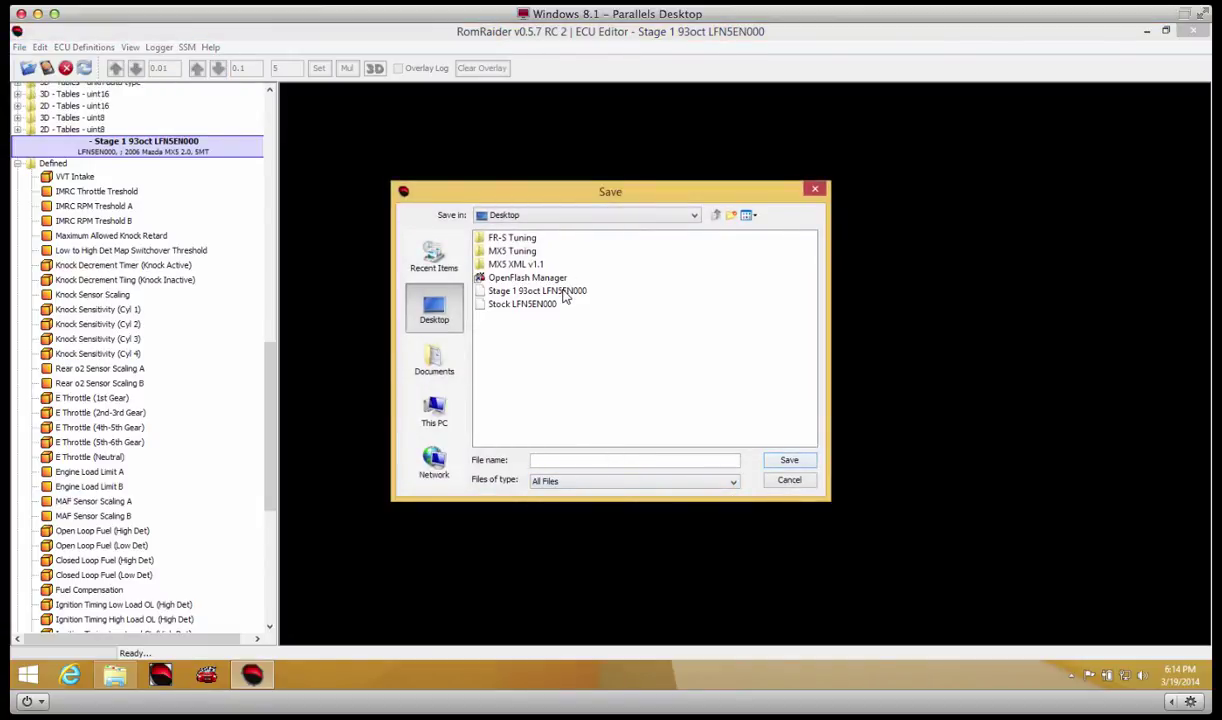
{"action": "left_click", "coordinate": [776, 483]}
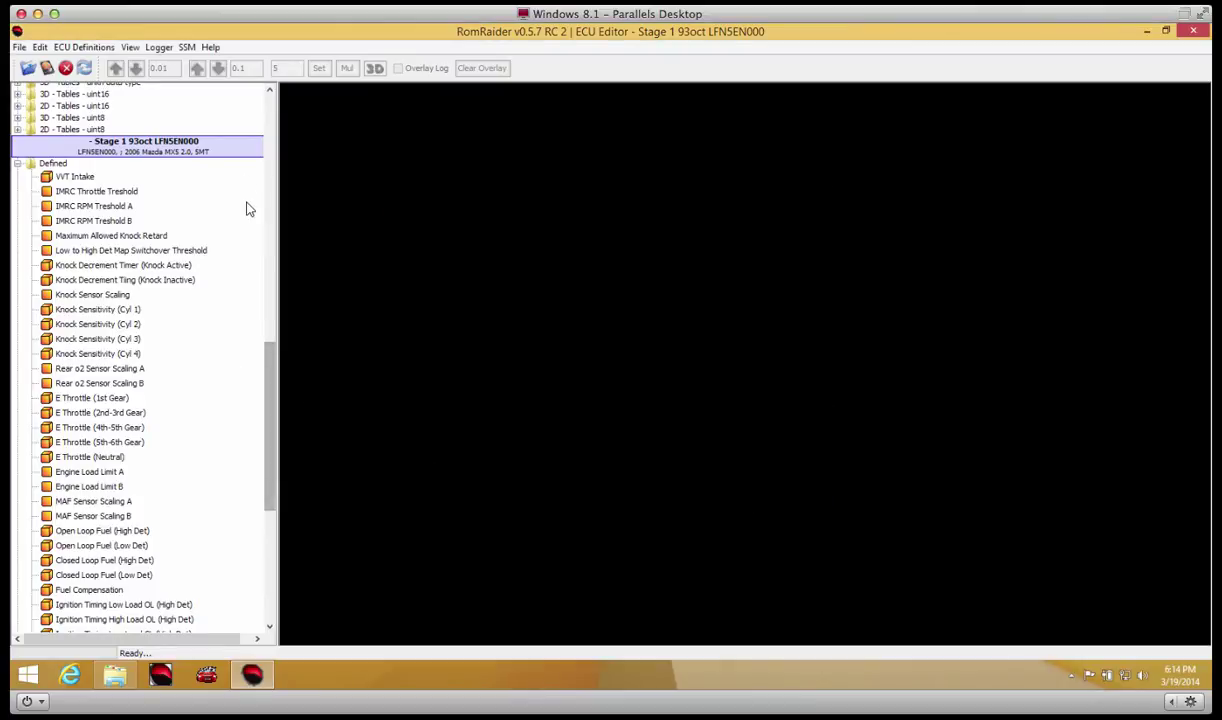
{"action": "scroll", "coordinate": [265, 417], "scroll_direction": "down", "scroll_amount": 3}
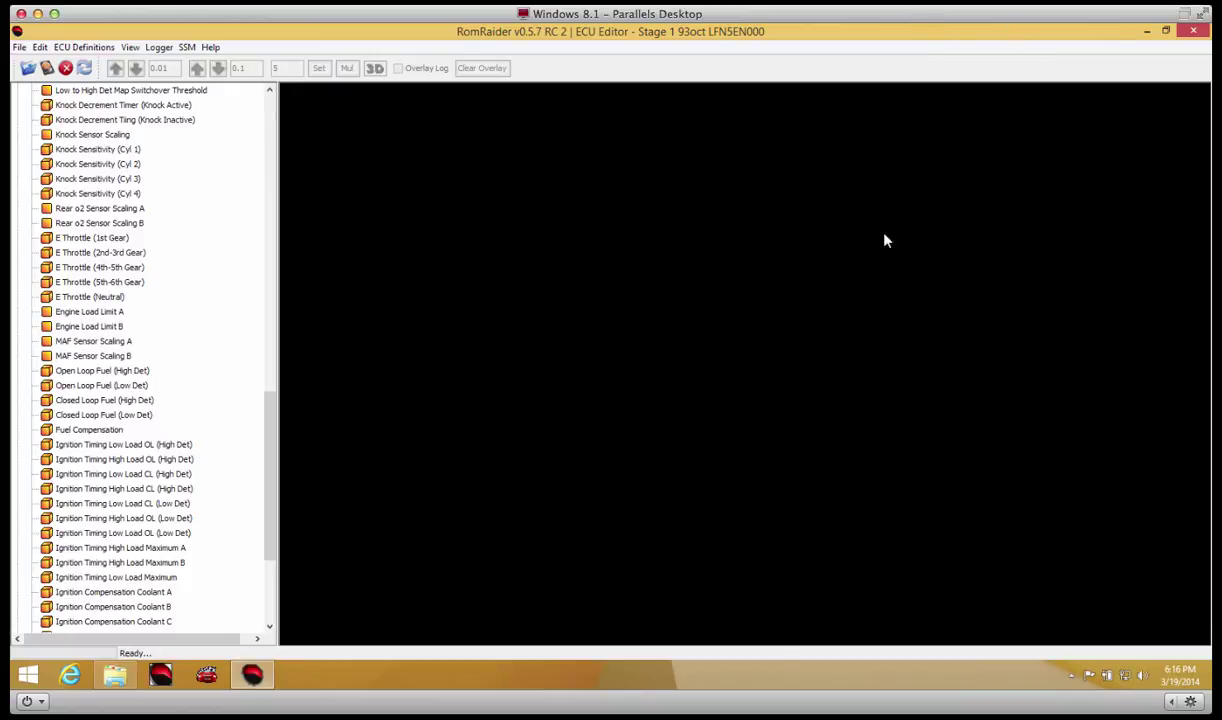
{"action": "double_click", "coordinate": [122, 343]}
{"action": "double_click", "coordinate": [122, 357]}
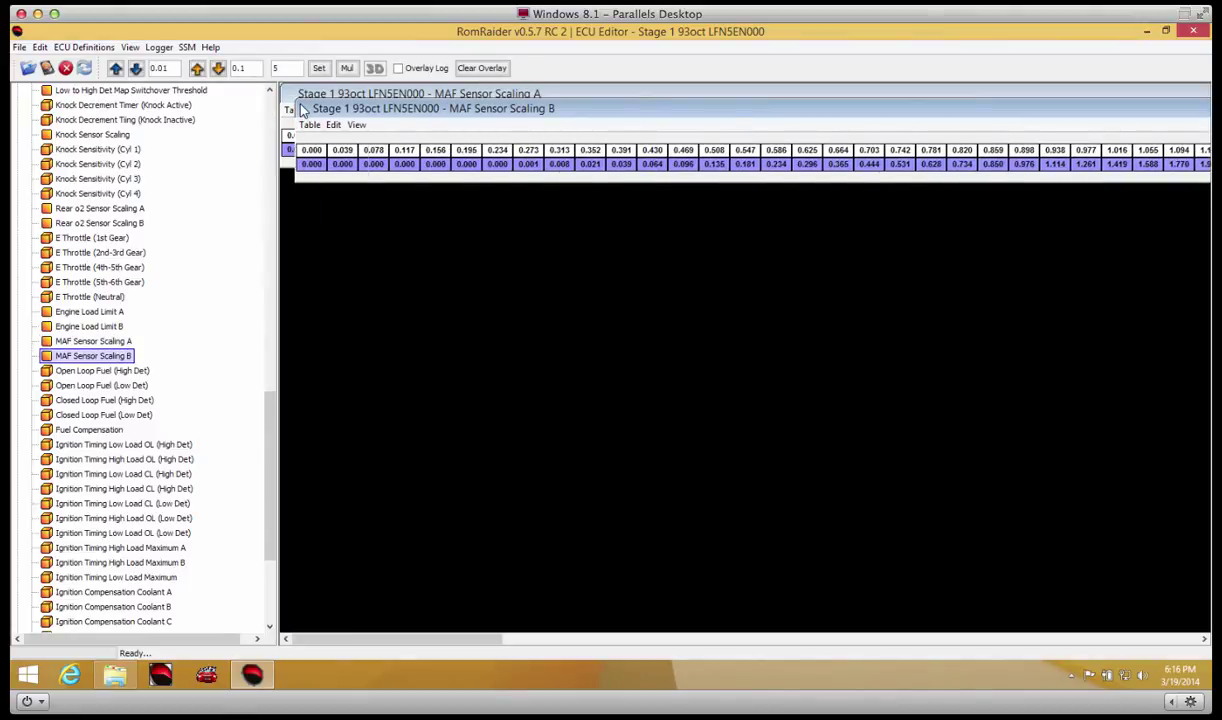
{"action": "double_click", "coordinate": [303, 112]}
{"action": "double_click", "coordinate": [288, 96]}
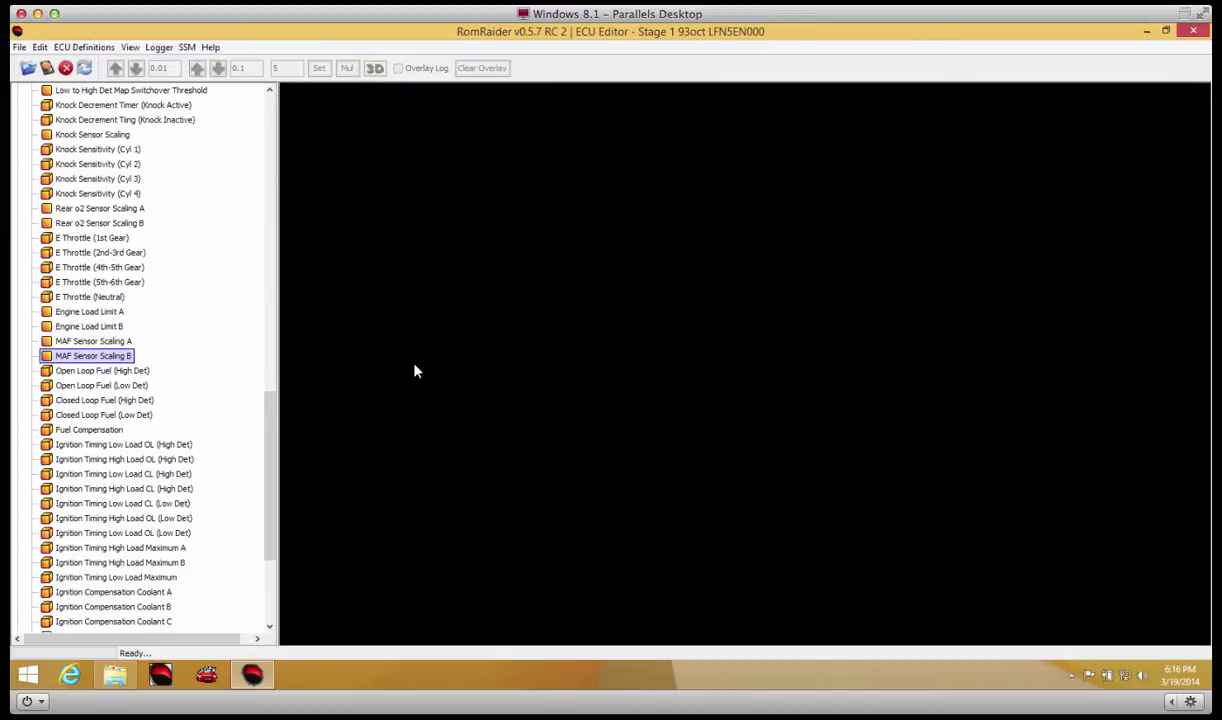
- Open both Stage 1 Open Loop Fuel tables, then close the High Det one
{"action": "scroll", "coordinate": [240, 457], "scroll_direction": "up", "scroll_amount": 4}
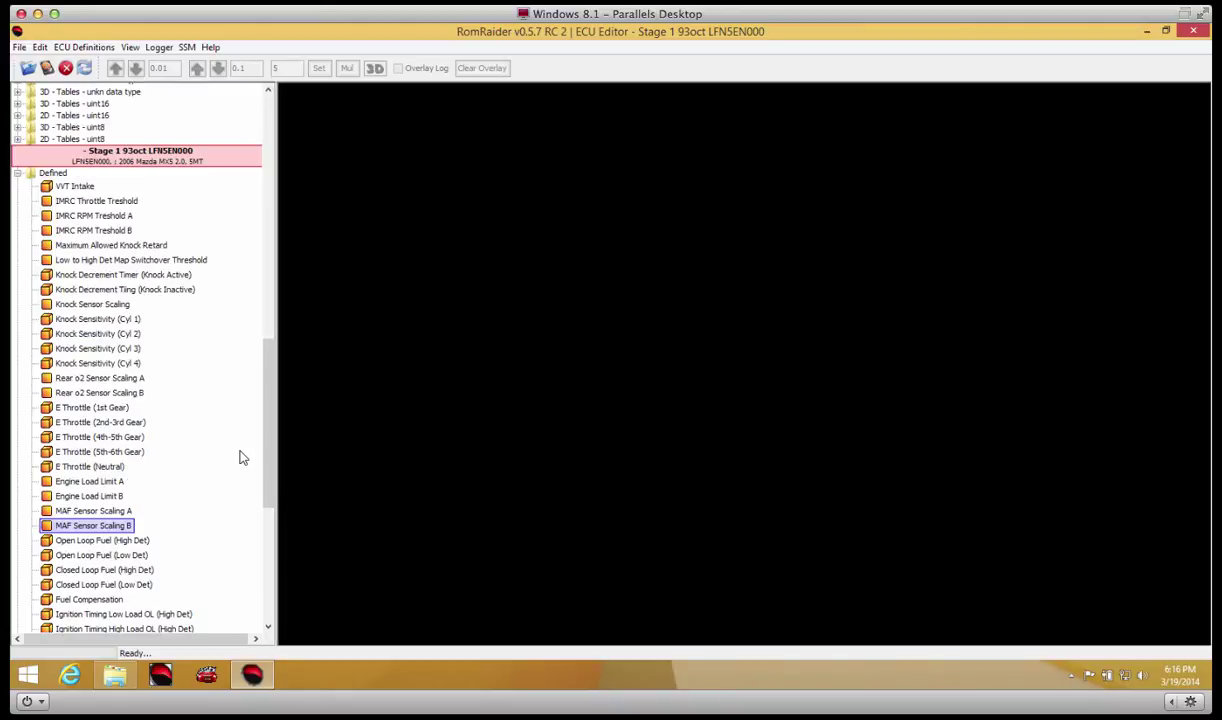
{"action": "double_click", "coordinate": [113, 540]}
{"action": "double_click", "coordinate": [120, 555]}
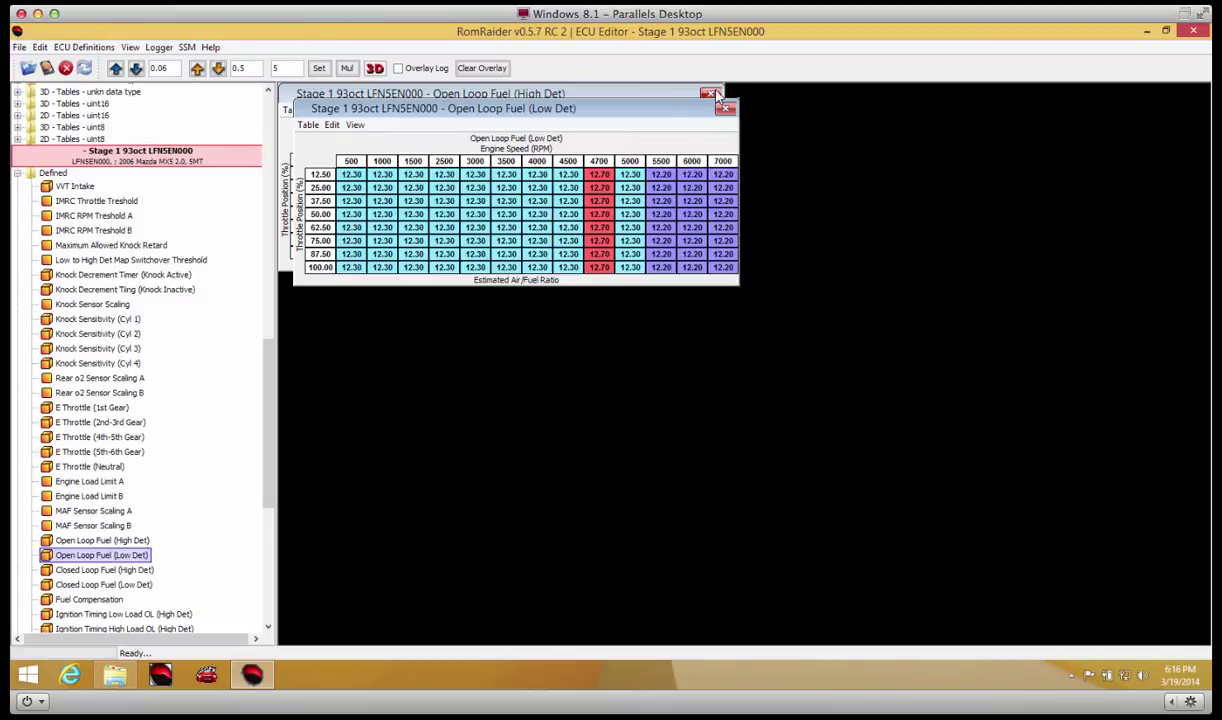
{"action": "left_click_drag", "start_coordinate": [683, 90], "coordinate": [604, 439]}
{"action": "left_click", "coordinate": [632, 442]}
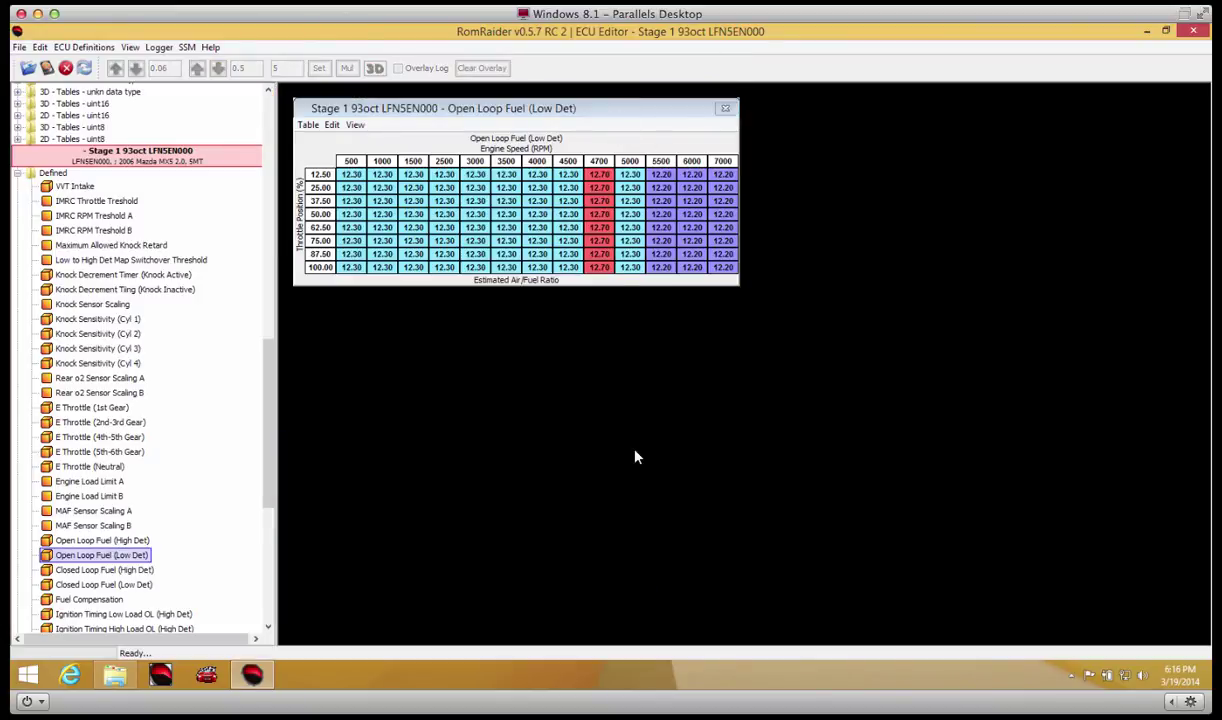
- Select the 12.20 cell at 7000 RPM and the whole 100.00 throttle row in Low Det
{"action": "left_click", "coordinate": [729, 175]}
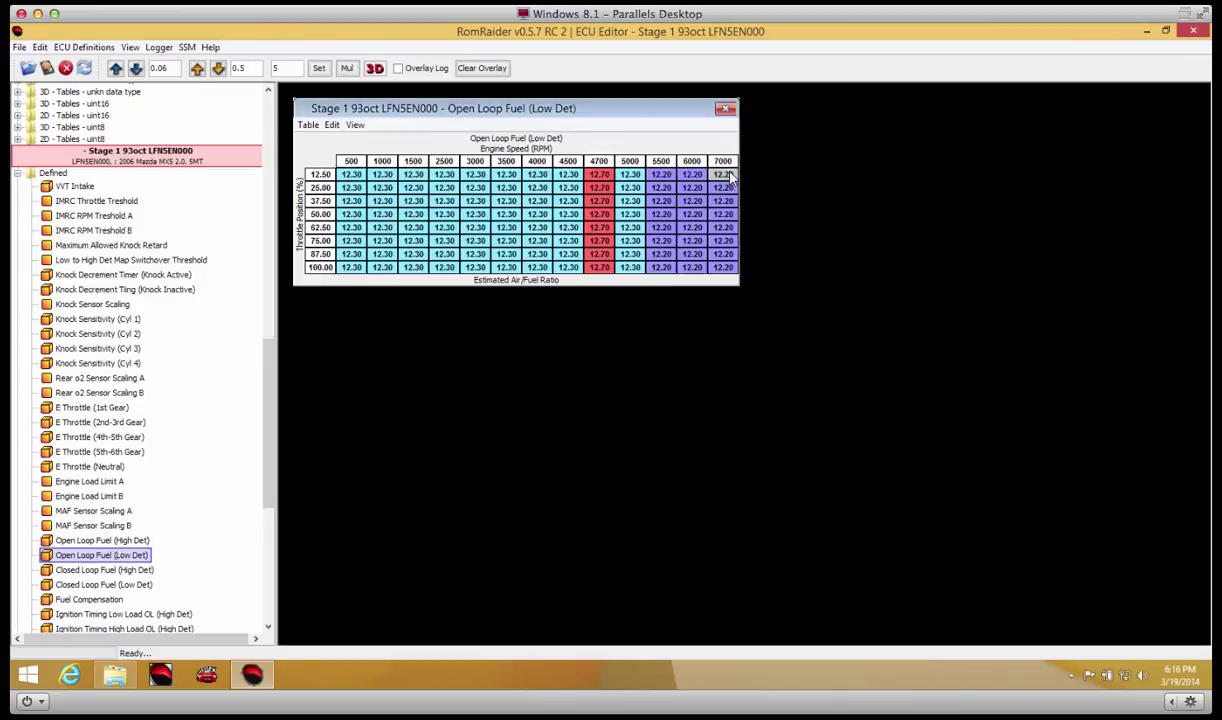
{"action": "left_click", "coordinate": [347, 269]}
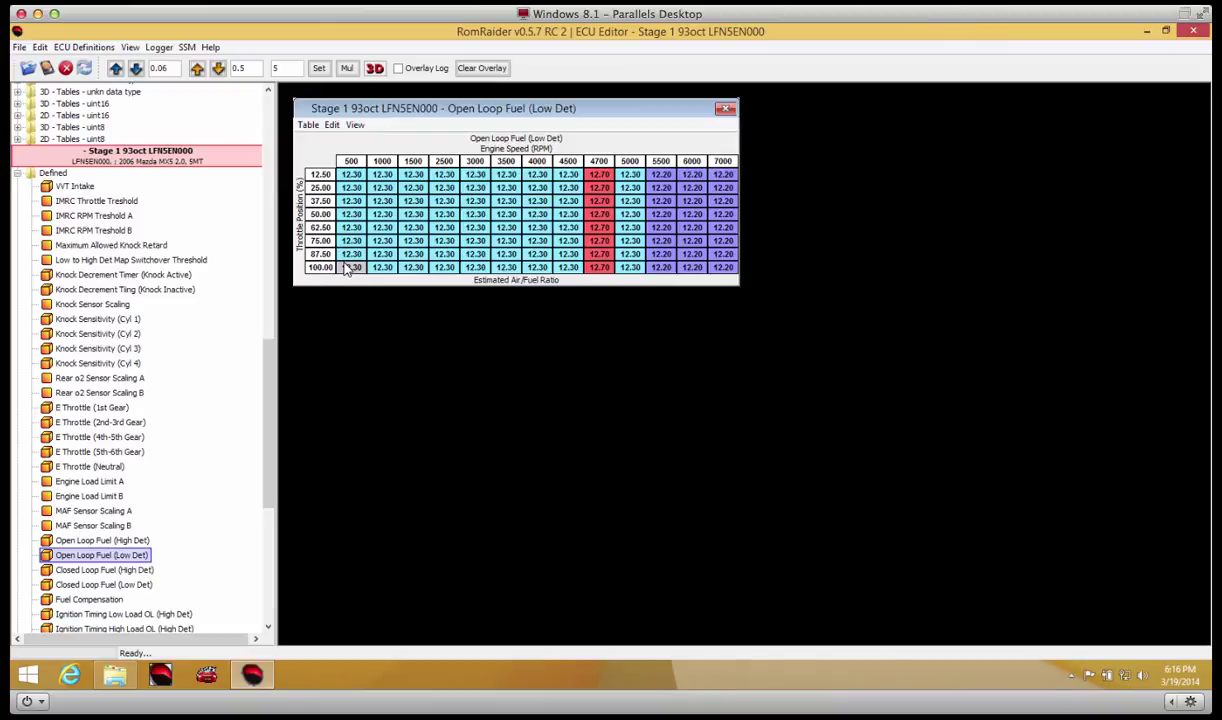
{"action": "left_click_drag", "start_coordinate": [347, 269], "coordinate": [740, 268]}
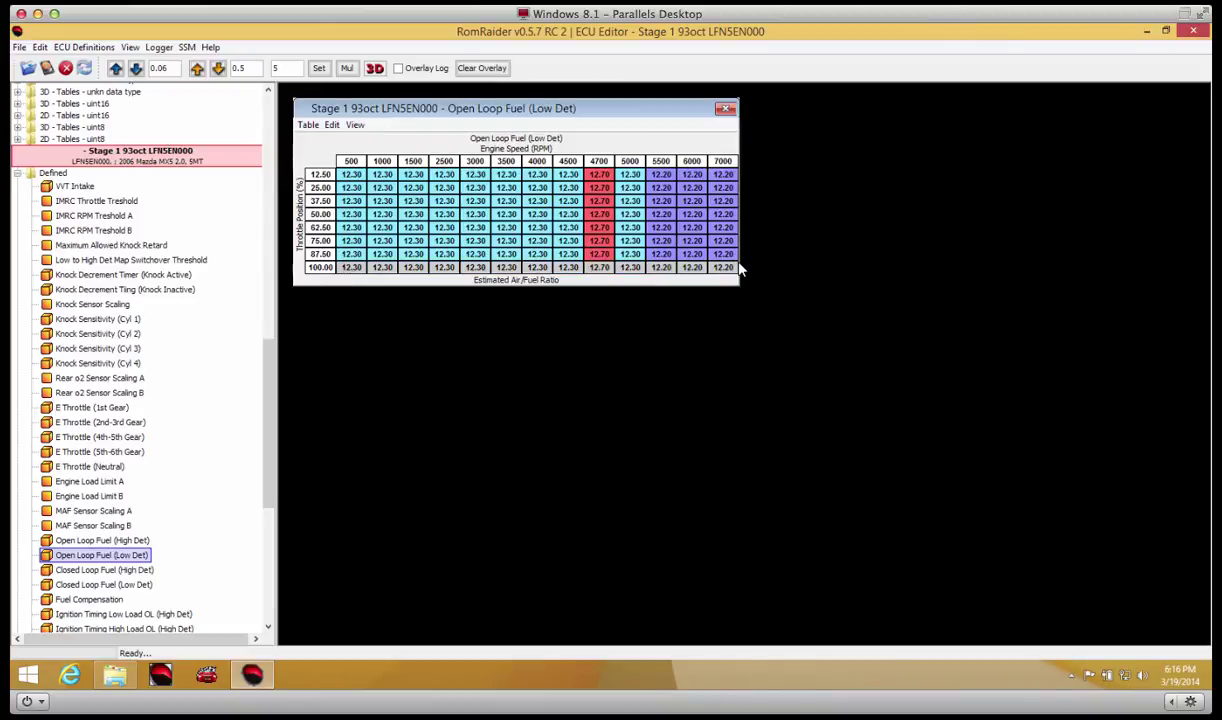
- Replace the Open Loop Fuel (Low Det) window with Stage 1's Ignition Timing High Load OL (Low Det) table, positioned lower
{"action": "left_click", "coordinate": [725, 108]}
{"action": "left_click_drag", "start_coordinate": [263, 430], "coordinate": [270, 500]}
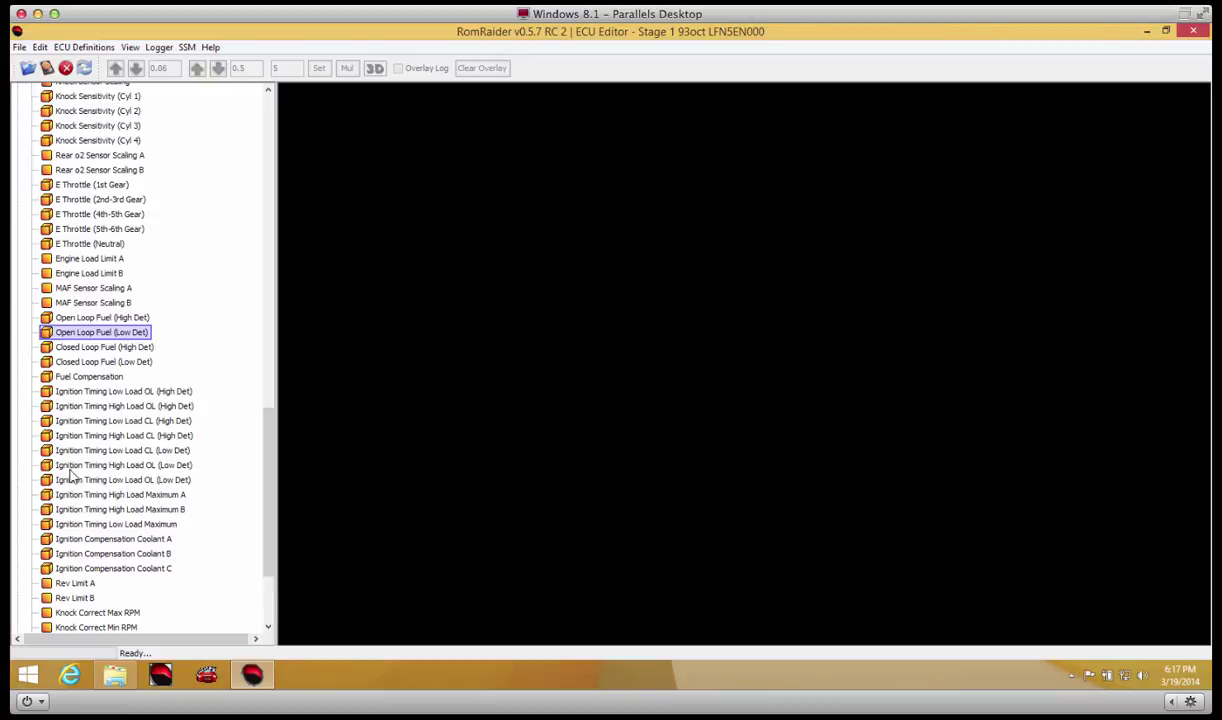
{"action": "double_click", "coordinate": [148, 467]}
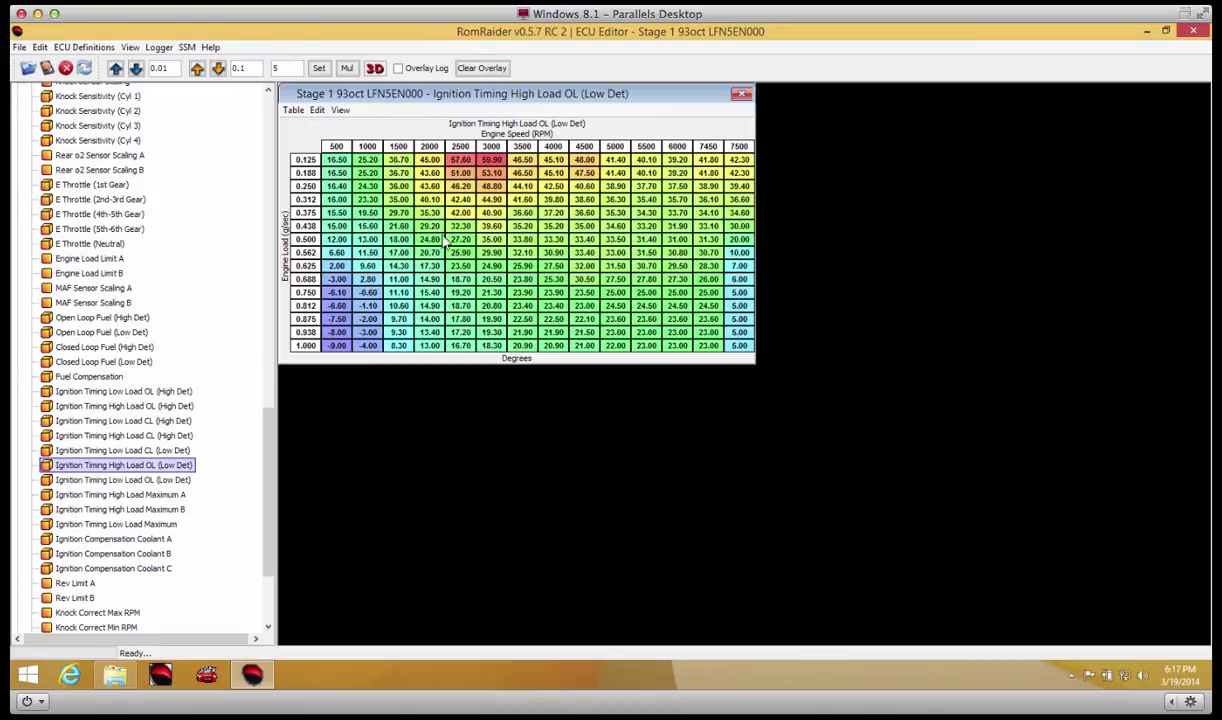
{"action": "left_click_drag", "start_coordinate": [424, 92], "coordinate": [518, 362]}
{"action": "left_click_drag", "start_coordinate": [265, 469], "coordinate": [265, 278]}
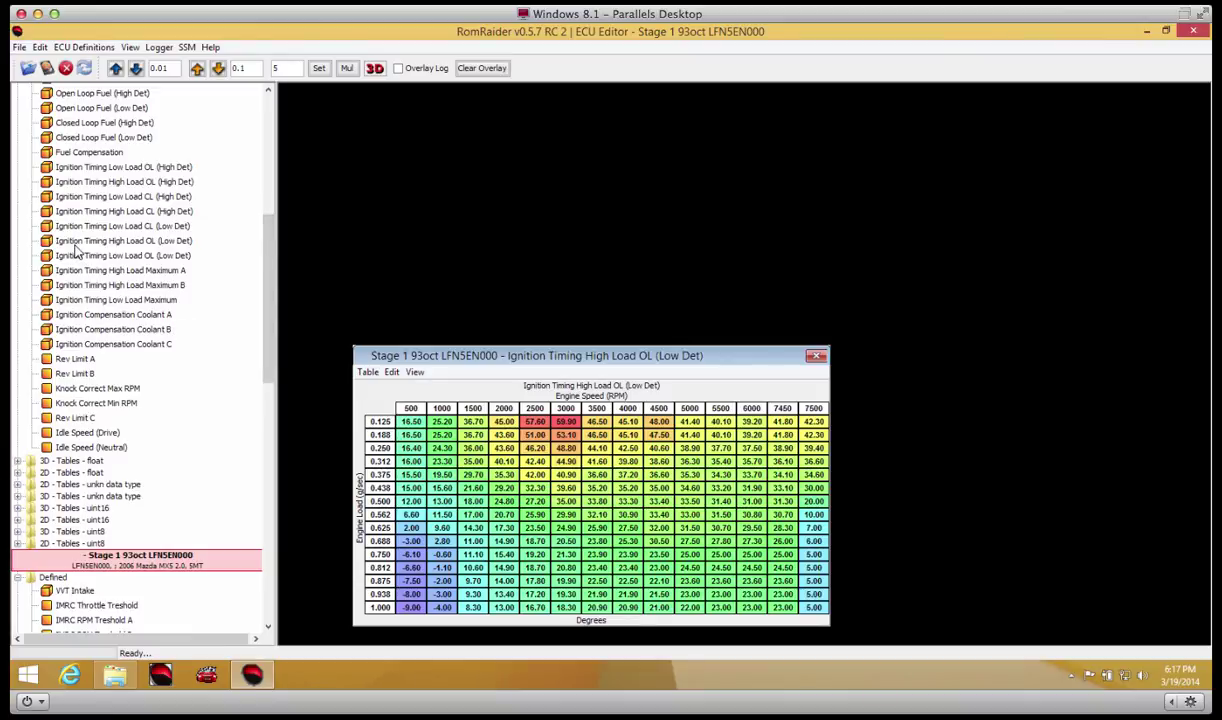
- Open the stock ROM's Ignition Timing High Load OL (Low Det) table and place it above Stage 1's
{"action": "double_click", "coordinate": [144, 242]}
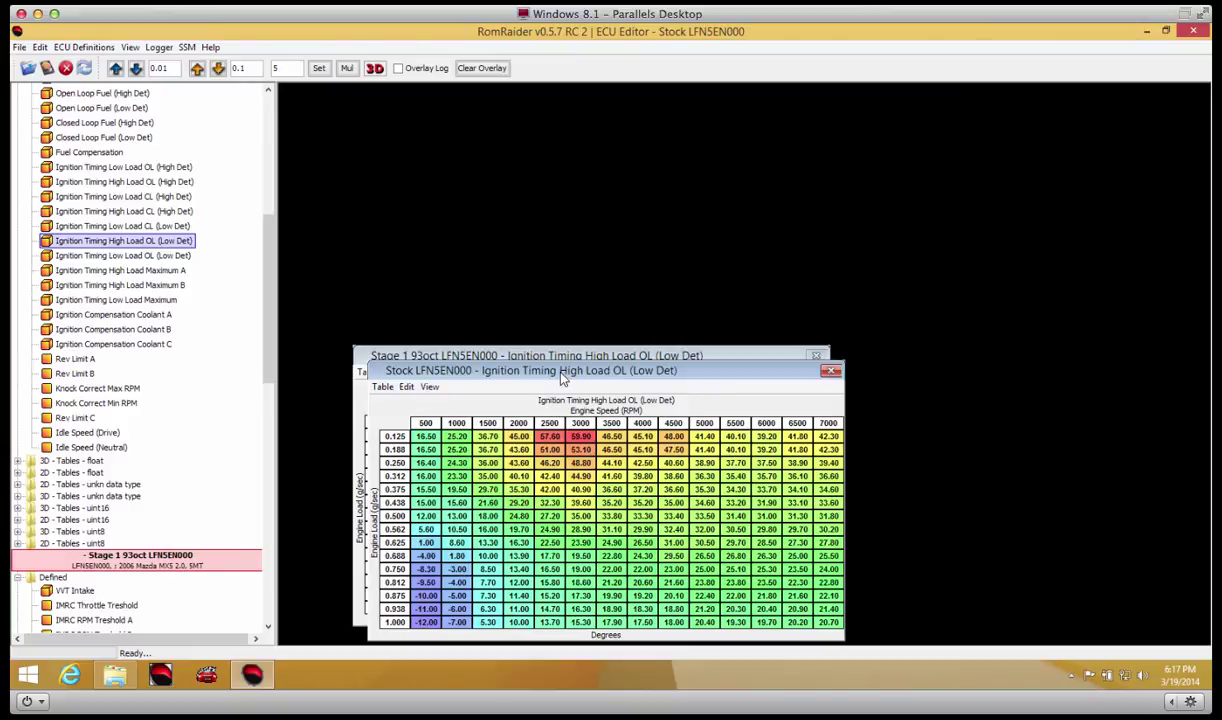
{"action": "left_click_drag", "start_coordinate": [535, 356], "coordinate": [522, 100]}
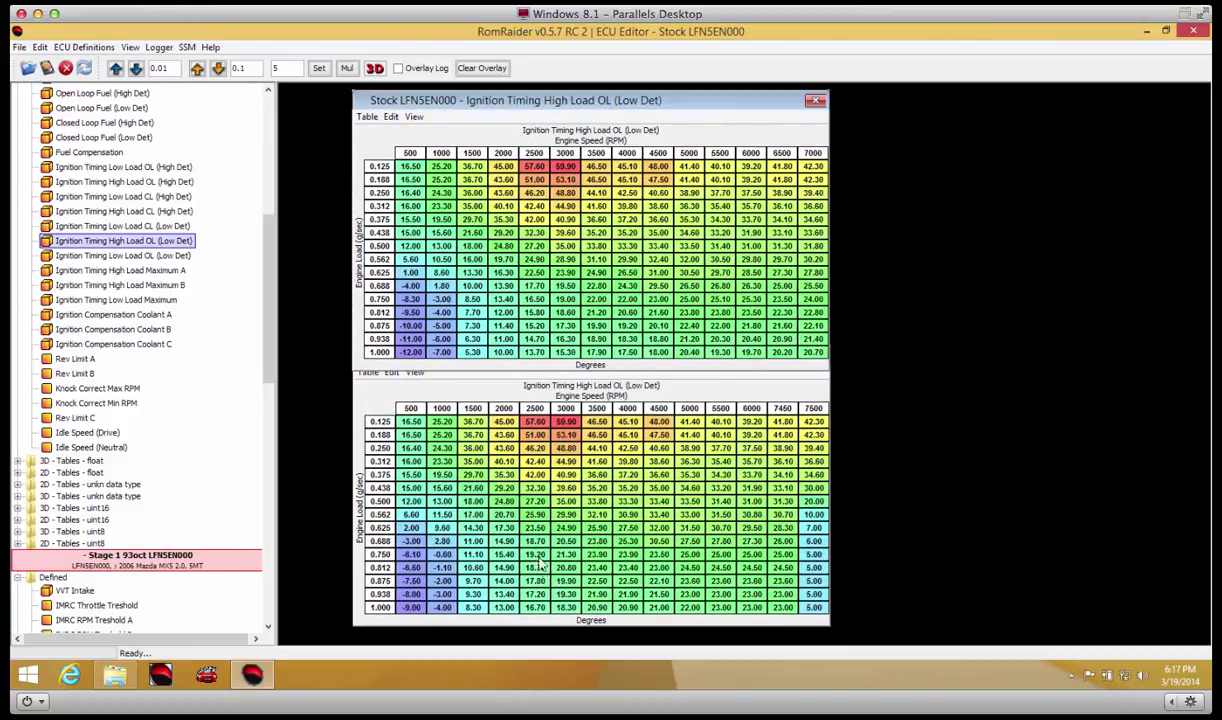
{"action": "left_click_drag", "start_coordinate": [482, 540], "coordinate": [772, 608]}
- In Stage 1's table, select the 31.50 and 10.00 cells and the 7500 RPM column from load 0.562 to 1.000
{"action": "left_click", "coordinate": [728, 517]}
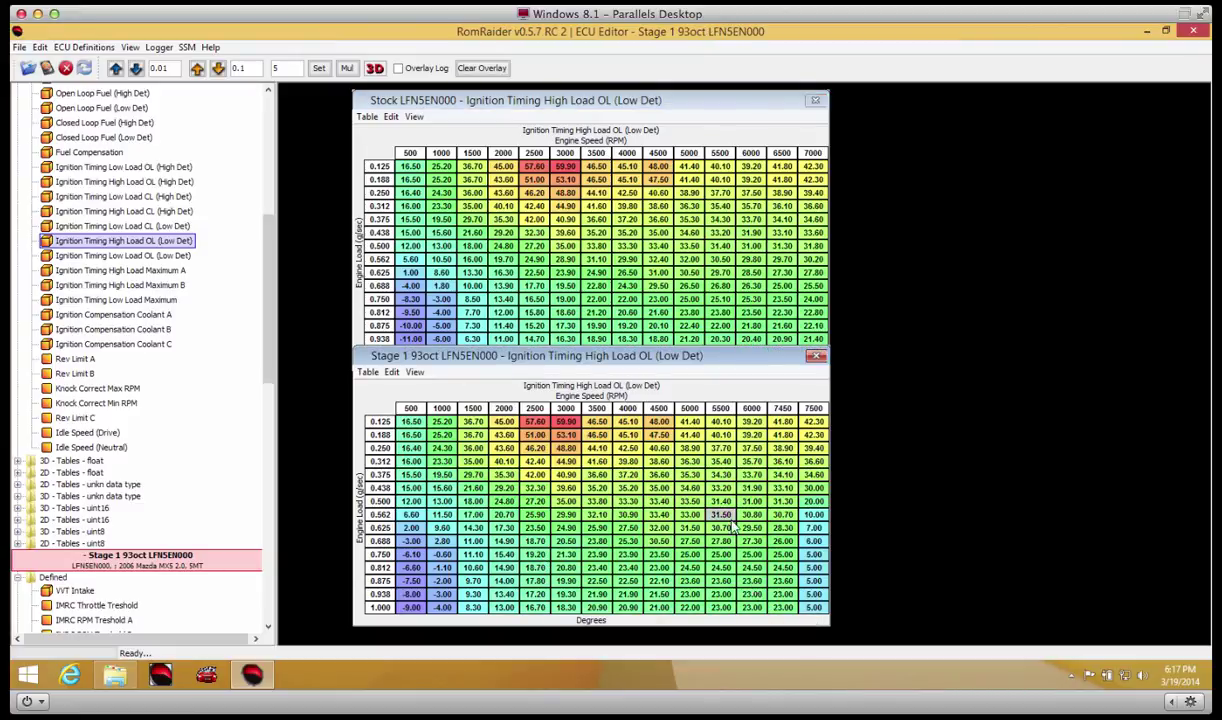
{"action": "left_click", "coordinate": [814, 517]}
{"action": "left_click_drag", "start_coordinate": [814, 522], "coordinate": [822, 622]}
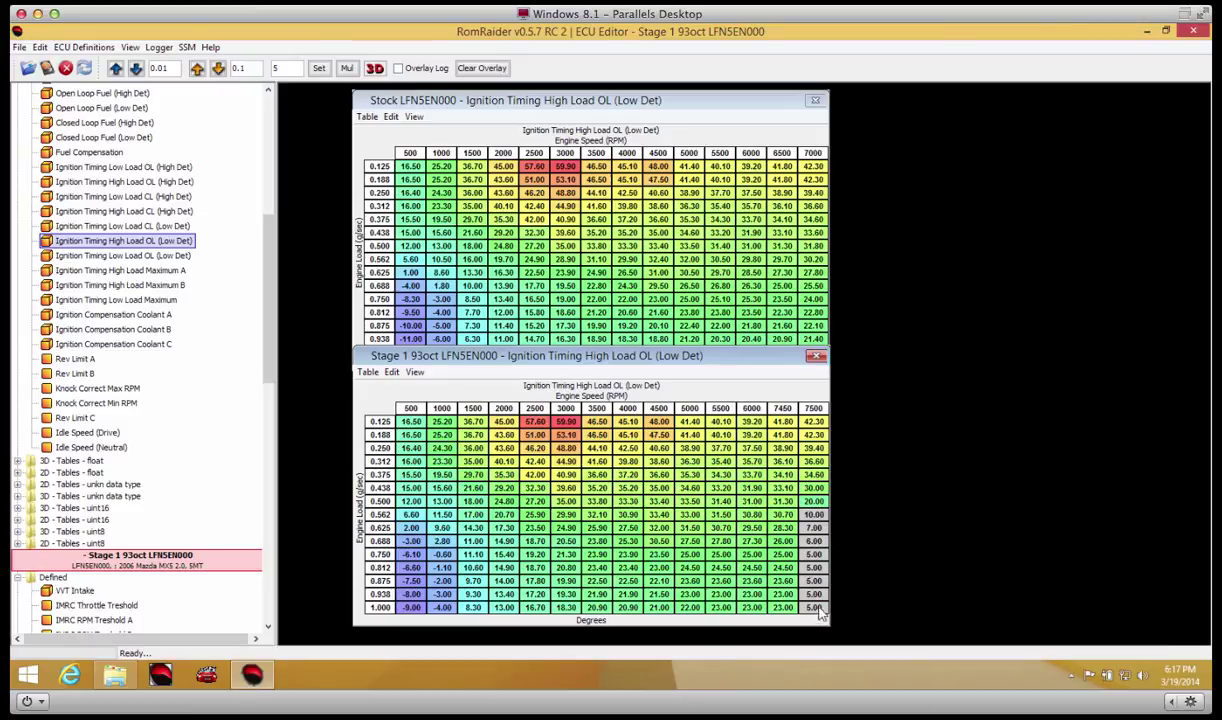